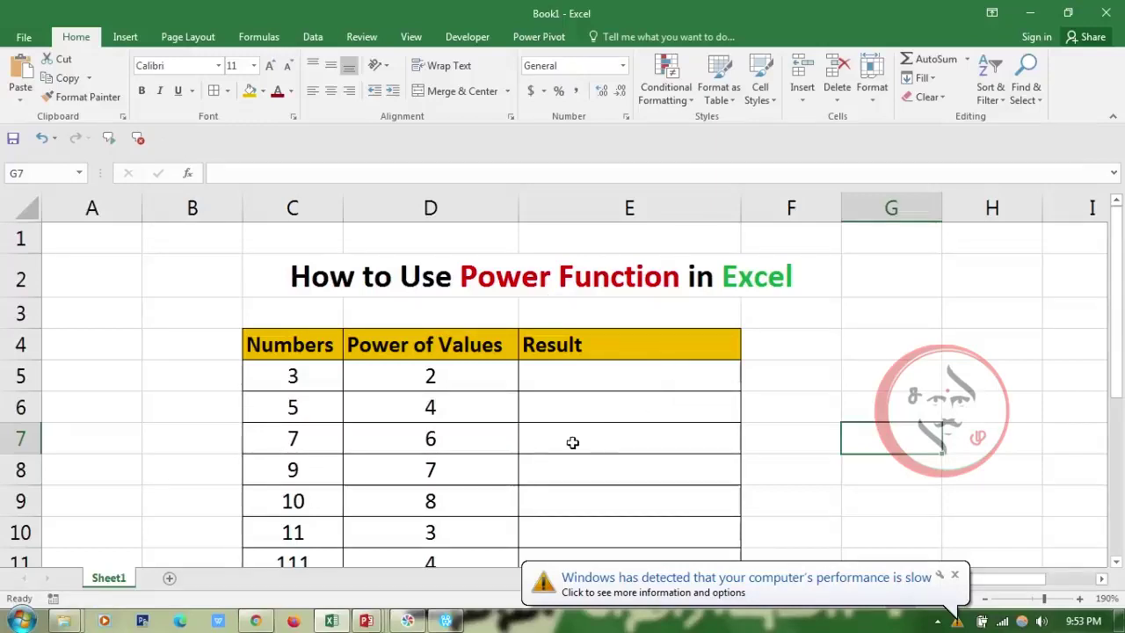
Review the table's base numbers in C5:C10 and the exponent 2 in D5.
scroll(572, 442, "down", 1)
scroll(412, 472, "down", 1)
scroll(412, 472, "up", 2)
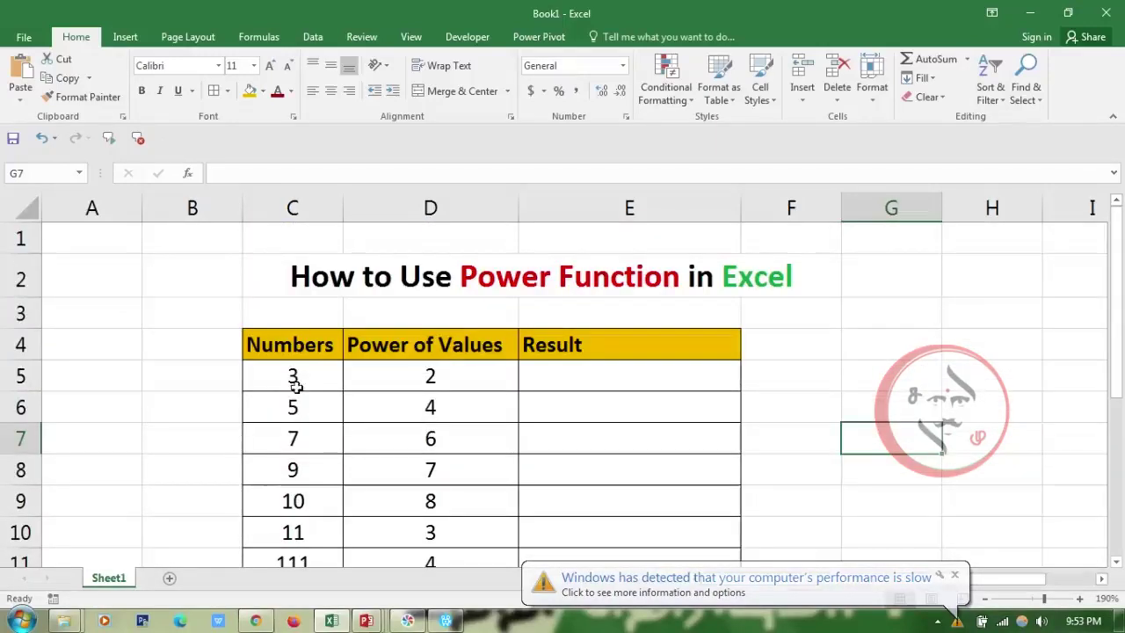
left_click_drag(300, 376, 303, 532)
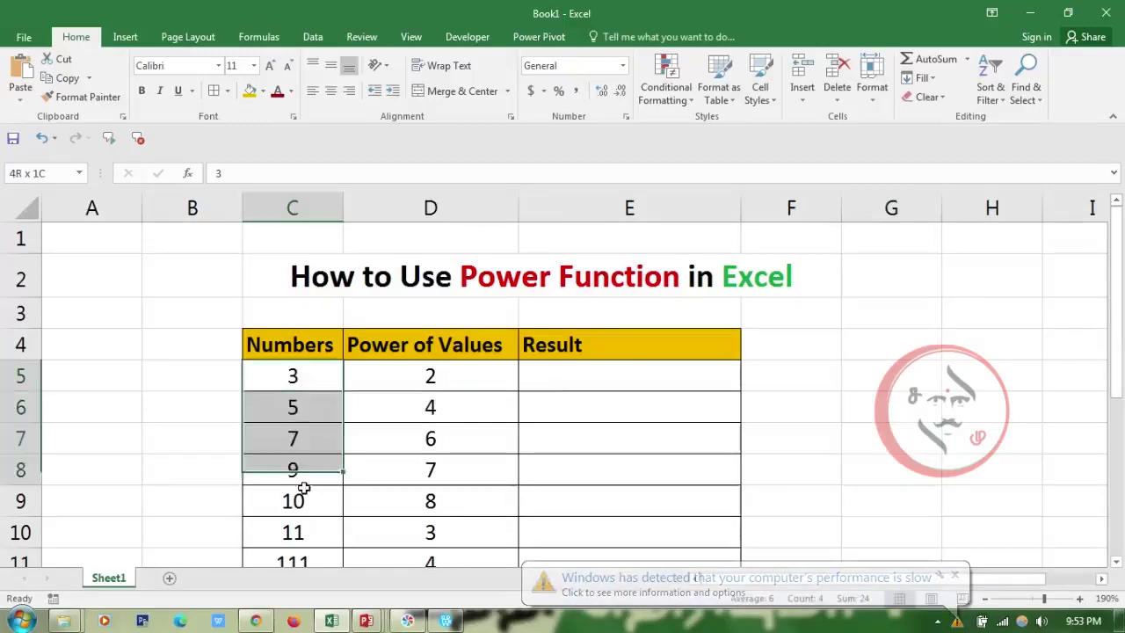
scroll(309, 531, "down", 1)
scroll(308, 530, "down", 1)
scroll(409, 465, "up", 1)
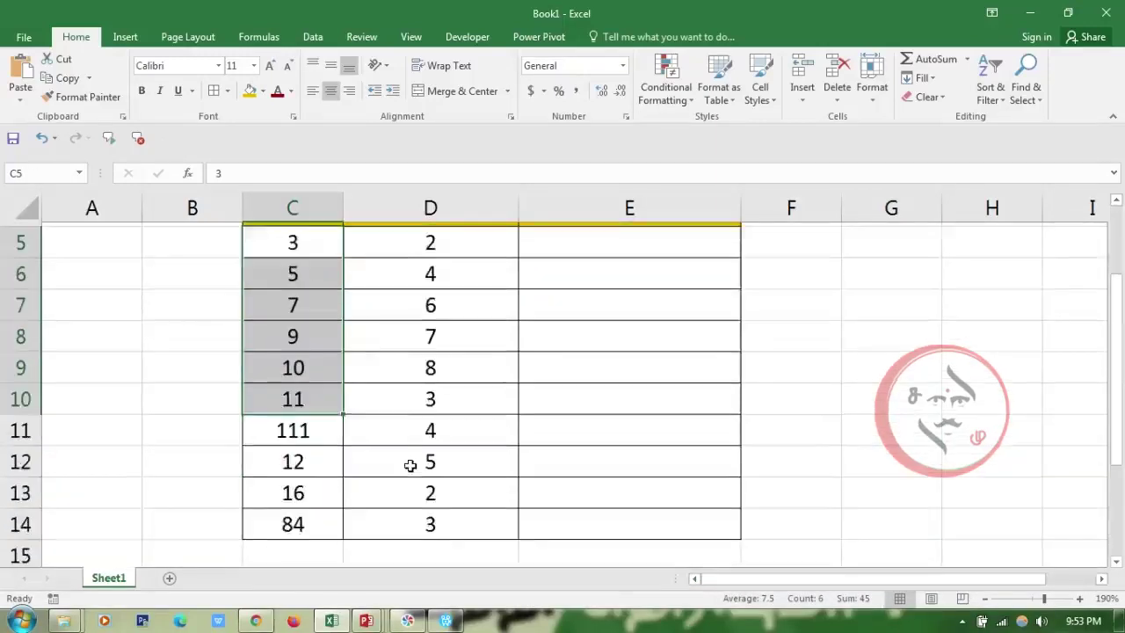
scroll(426, 332, "up", 1)
left_click(438, 263)
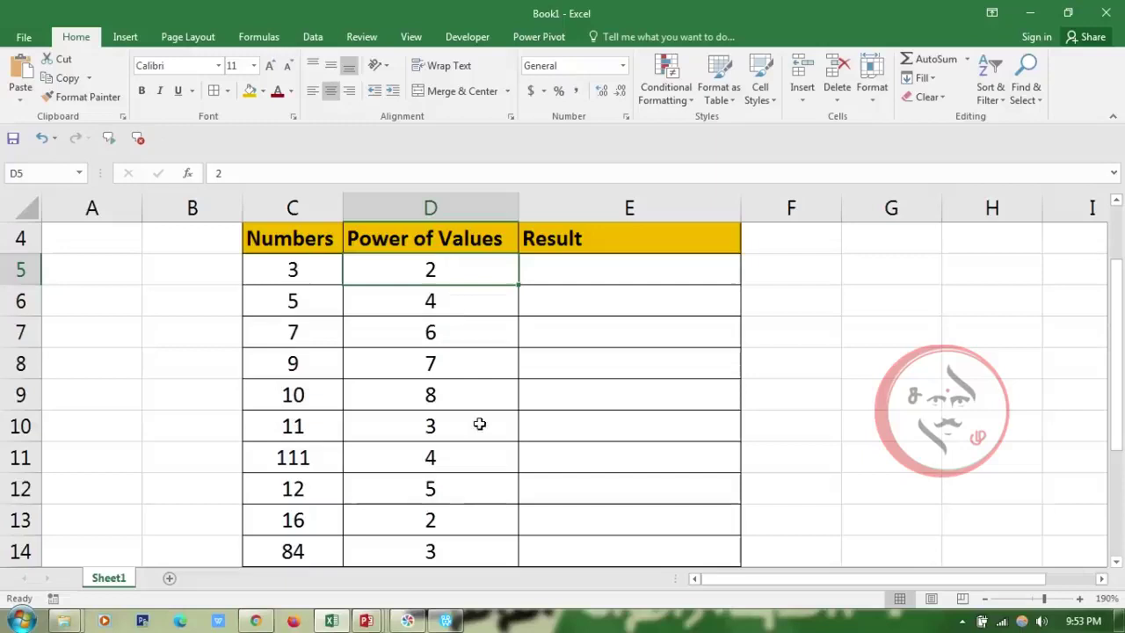
scroll(451, 499, "down", 3)
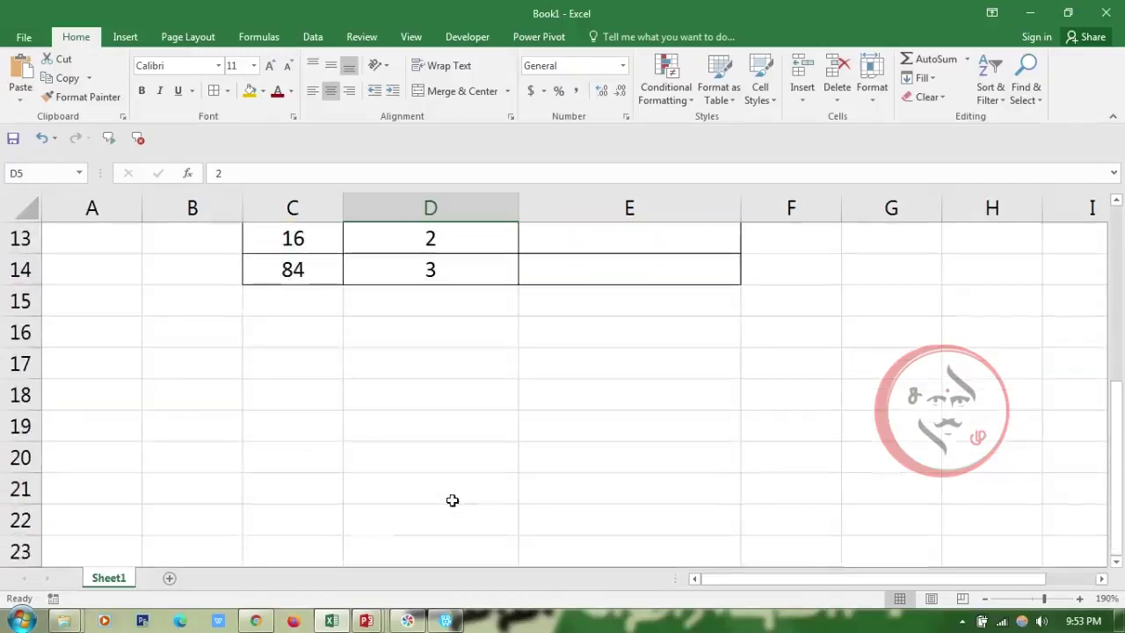
scroll(452, 499, "down", 2)
Label C21 as '5*5' and enter =5*5 in D21, showing 25.
left_click(288, 307)
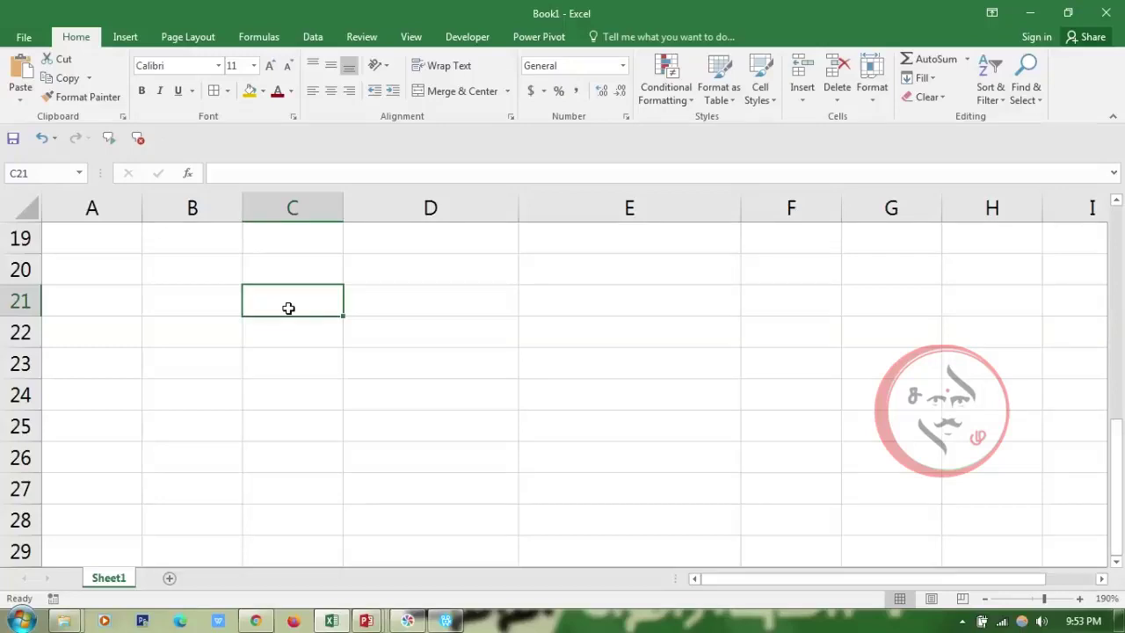
type("5")
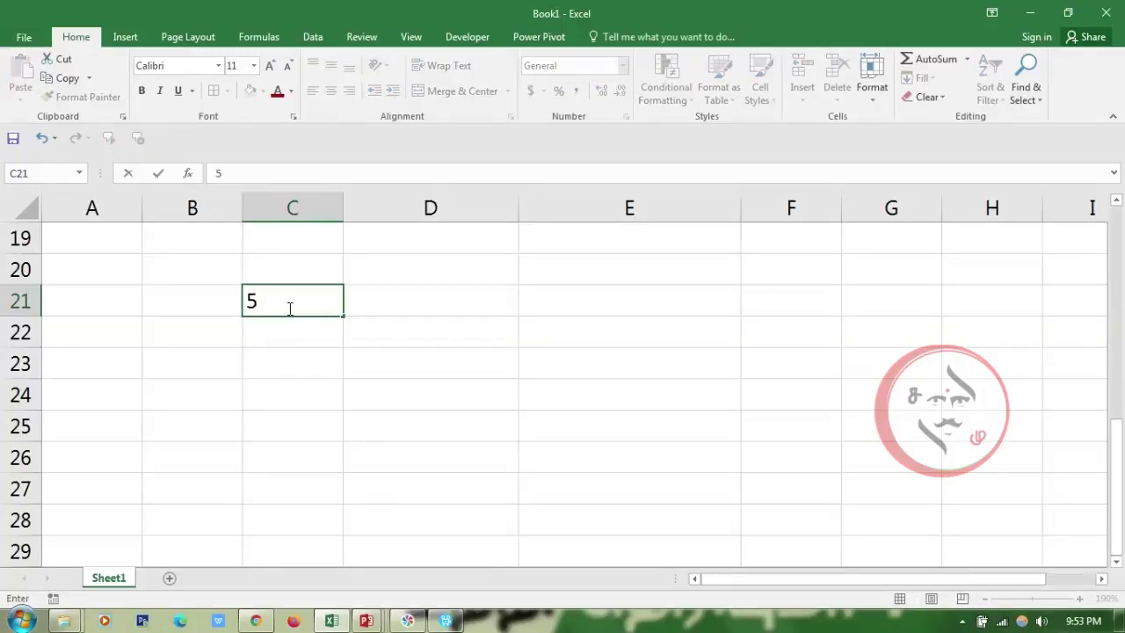
type("*")
type("5")
left_click(404, 305)
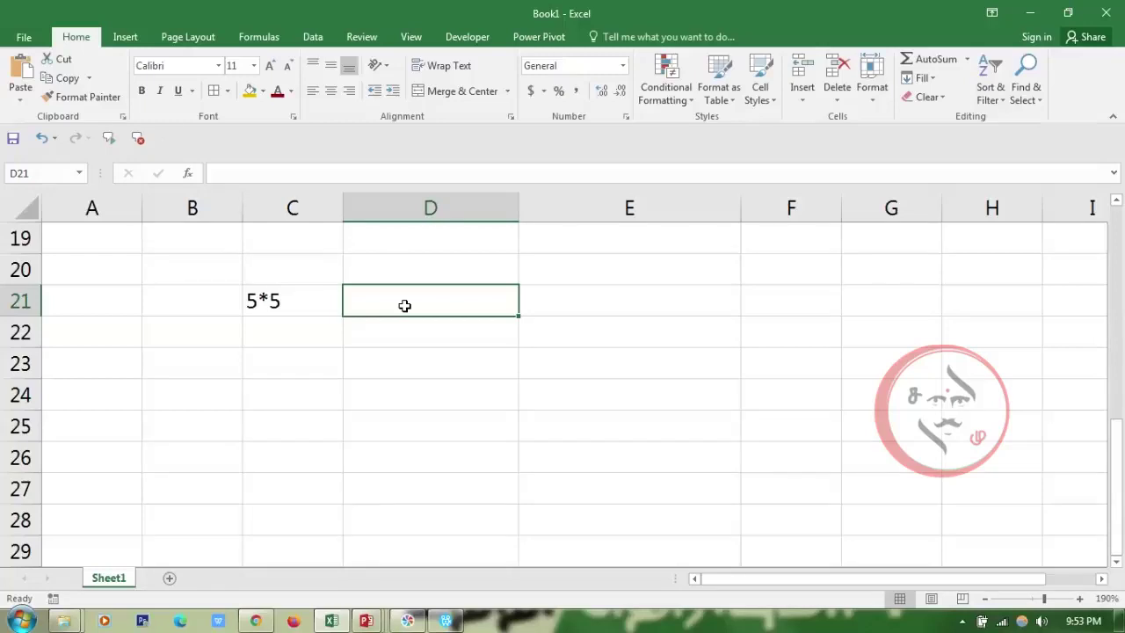
type("=")
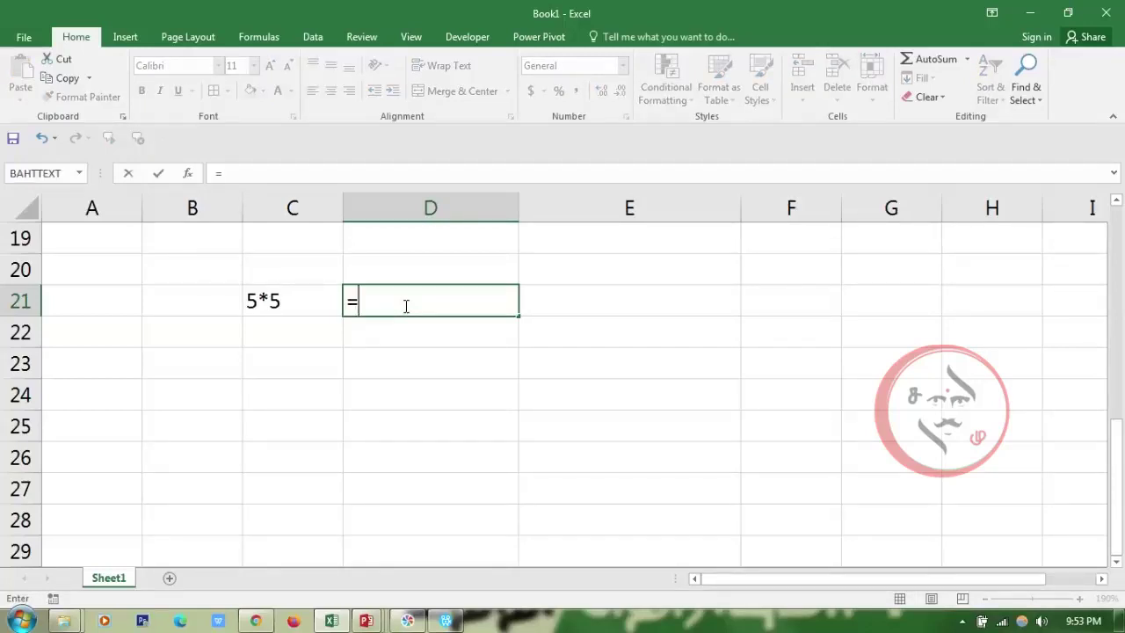
type("5*")
type("5")
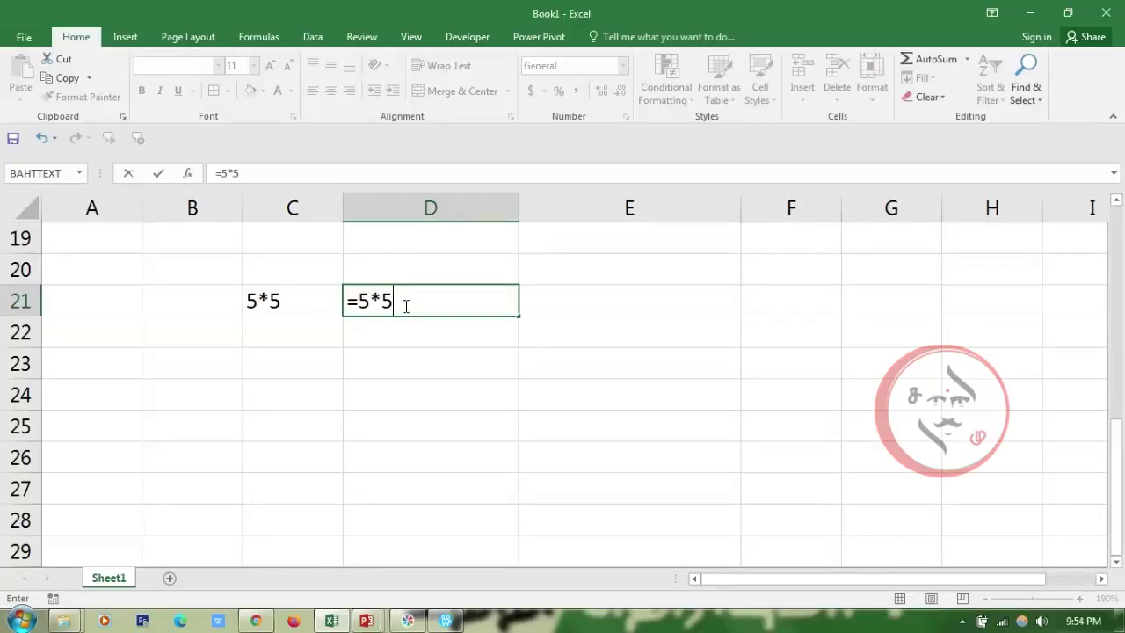
key("Return")
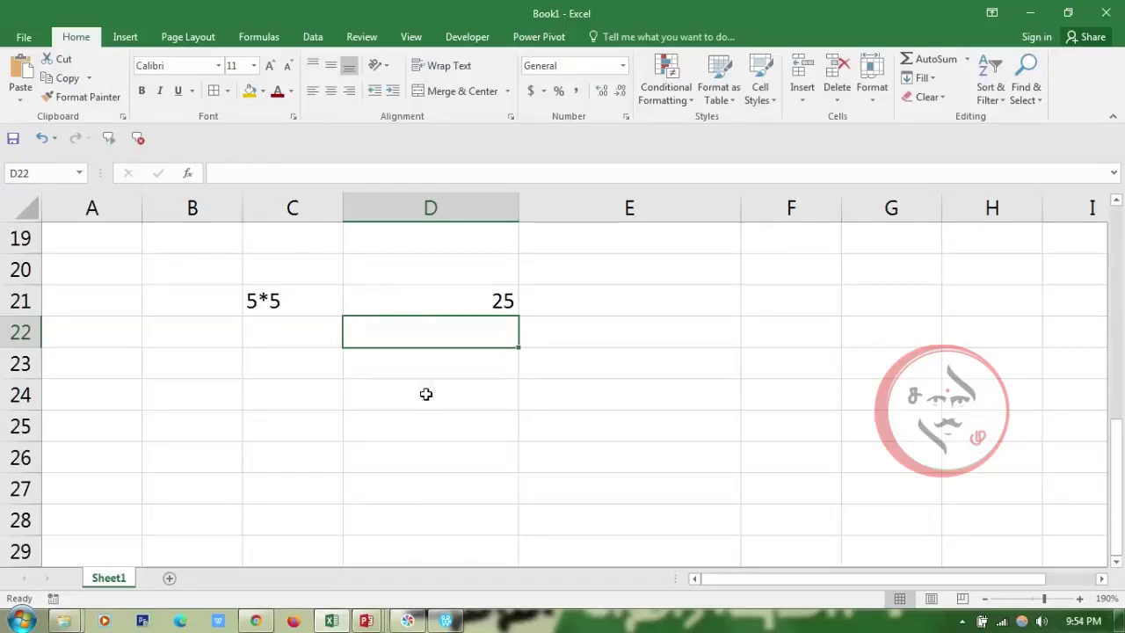
scroll(425, 395, "up", 5)
Enter =3*3 in Result cell E5 so it shows 9.
scroll(425, 406, "up", 1)
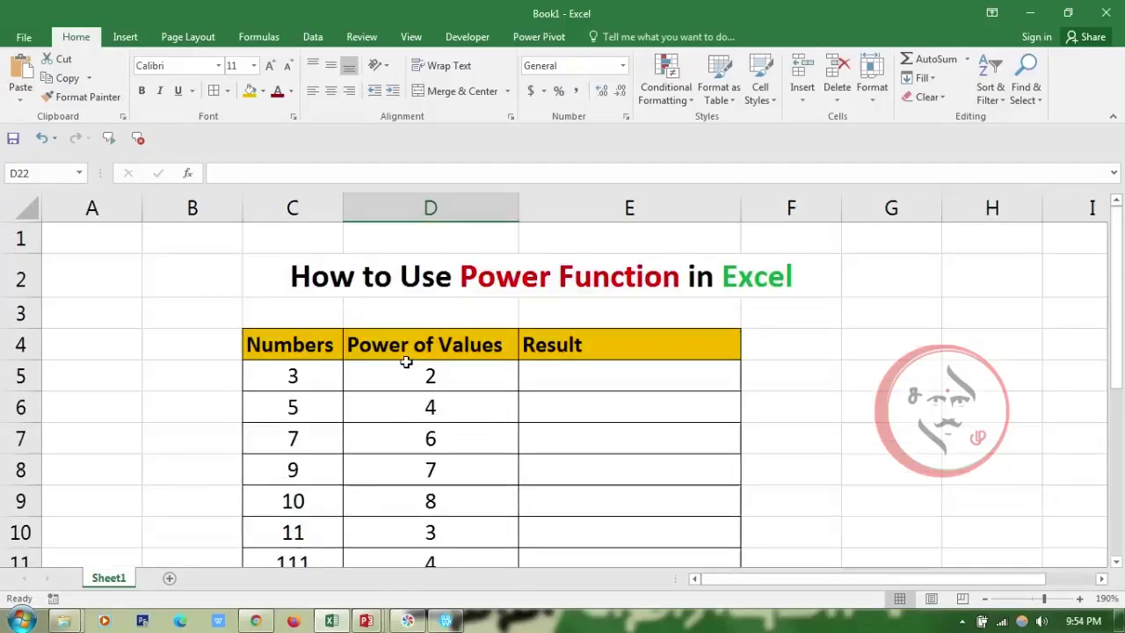
left_click(297, 374)
left_click(415, 381)
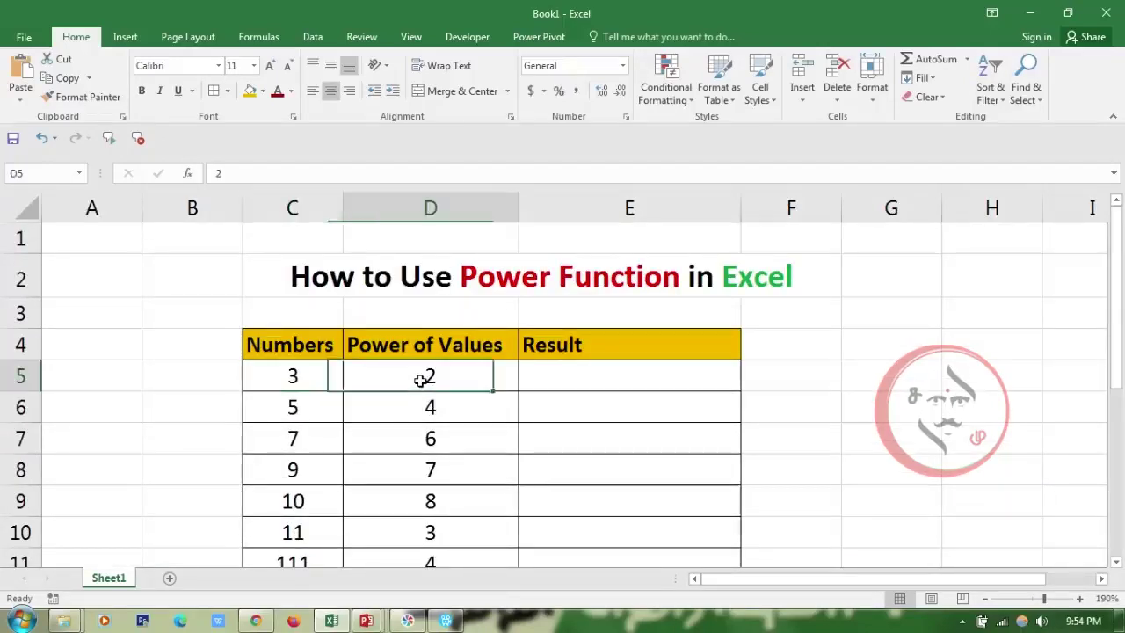
left_click(580, 380)
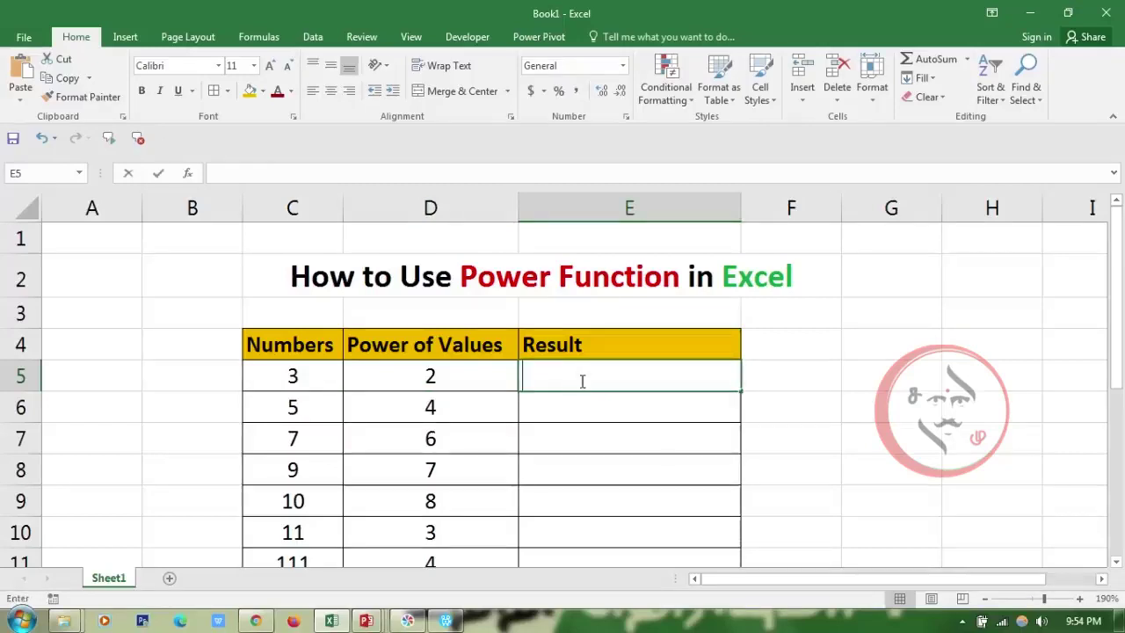
type("=3*")
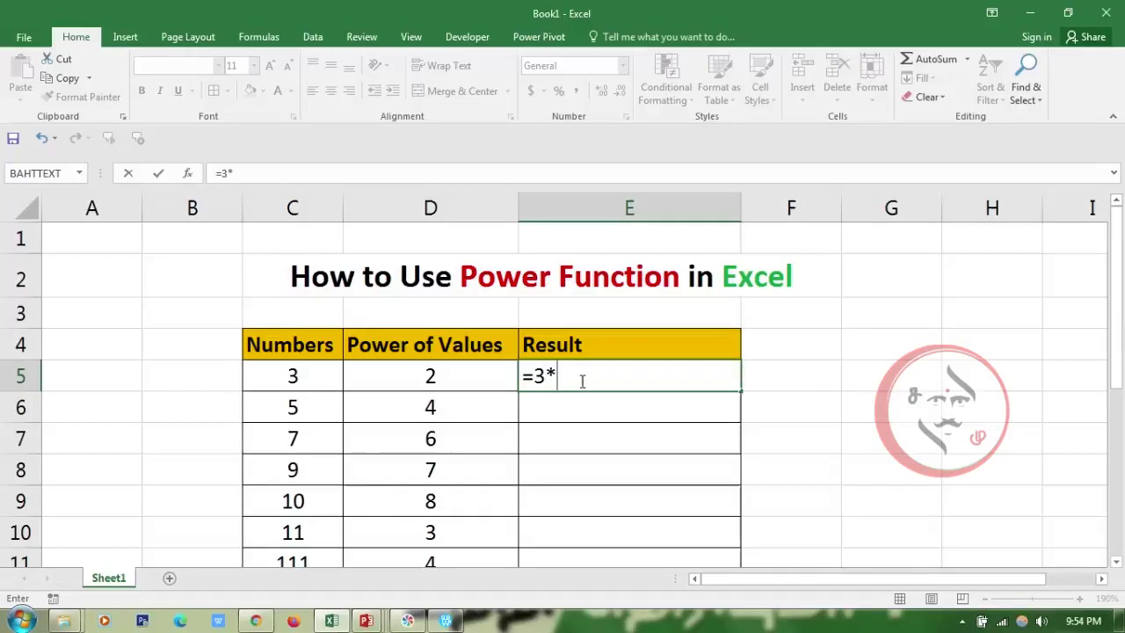
type("3")
key("Return")
left_click(581, 380)
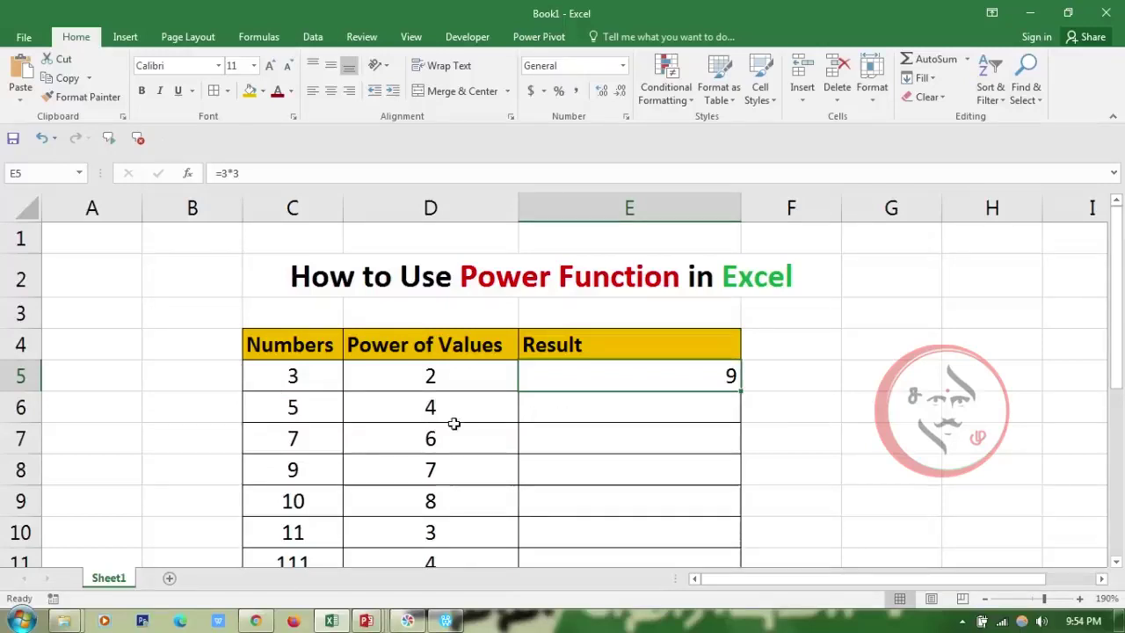
Enter =5*5*5*5 in E6 so it shows 625.
left_click(562, 411)
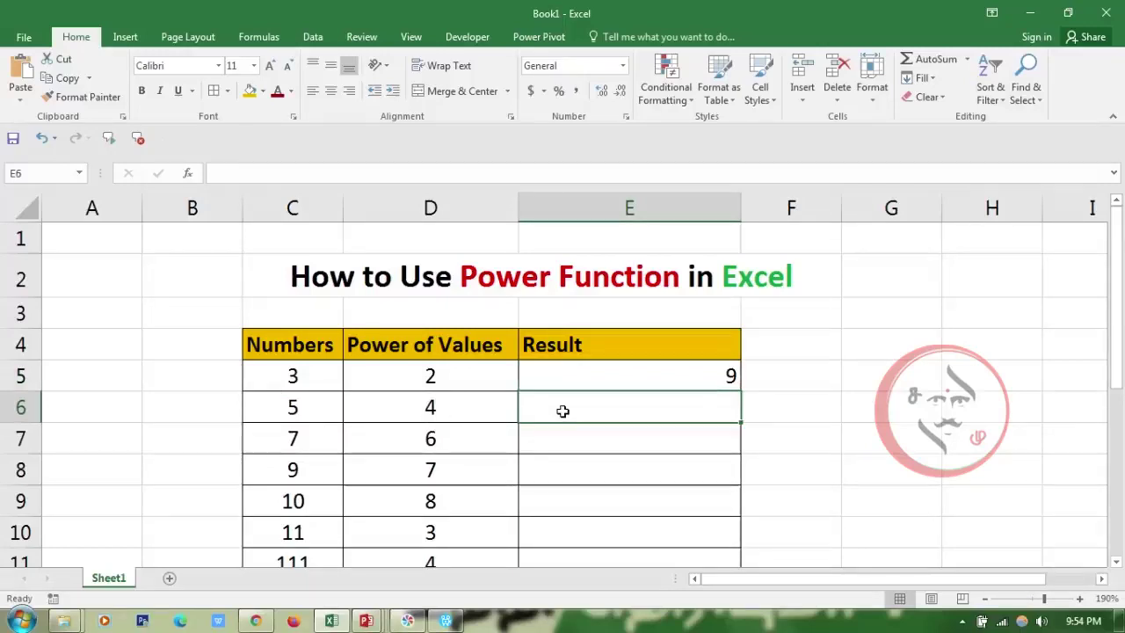
type("=5")
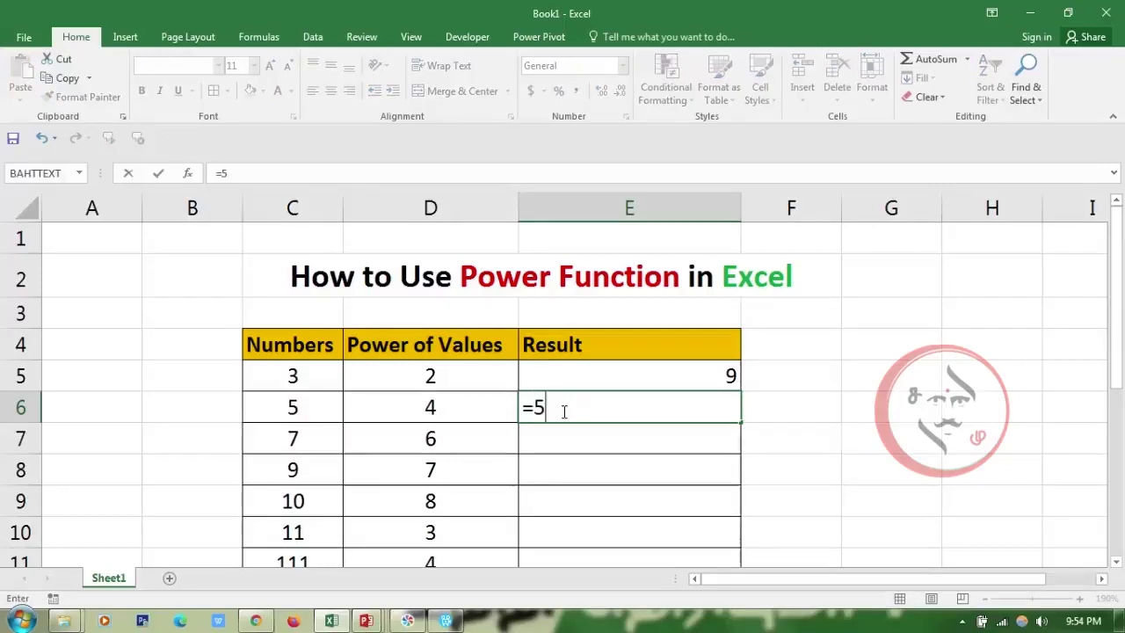
type("*5")
type("*5*")
type("5")
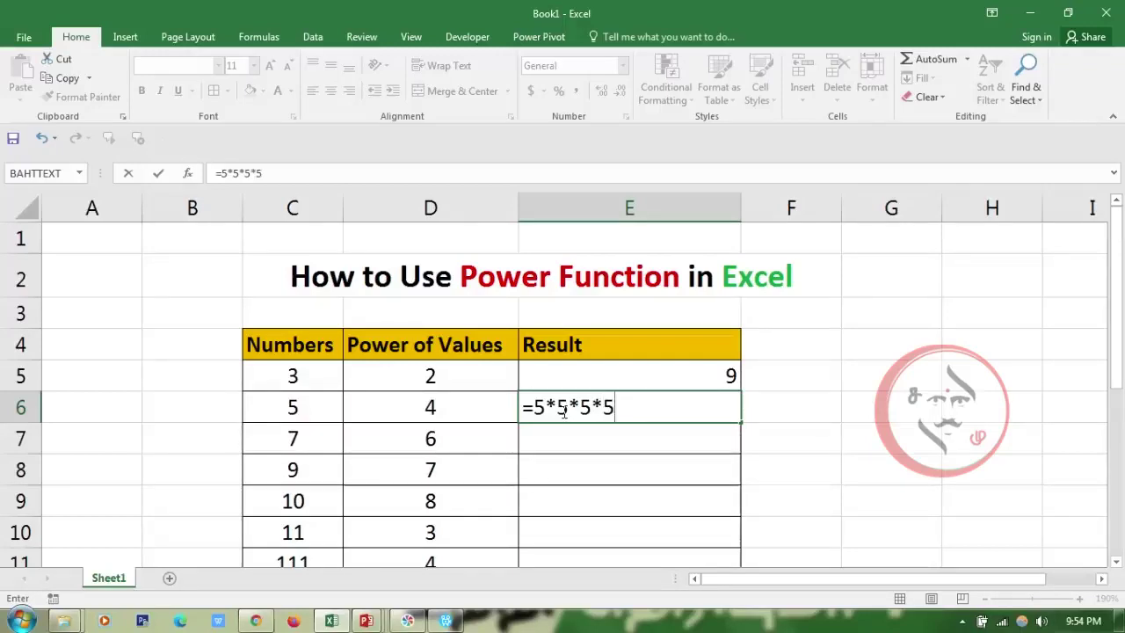
key("Return")
left_click(563, 411)
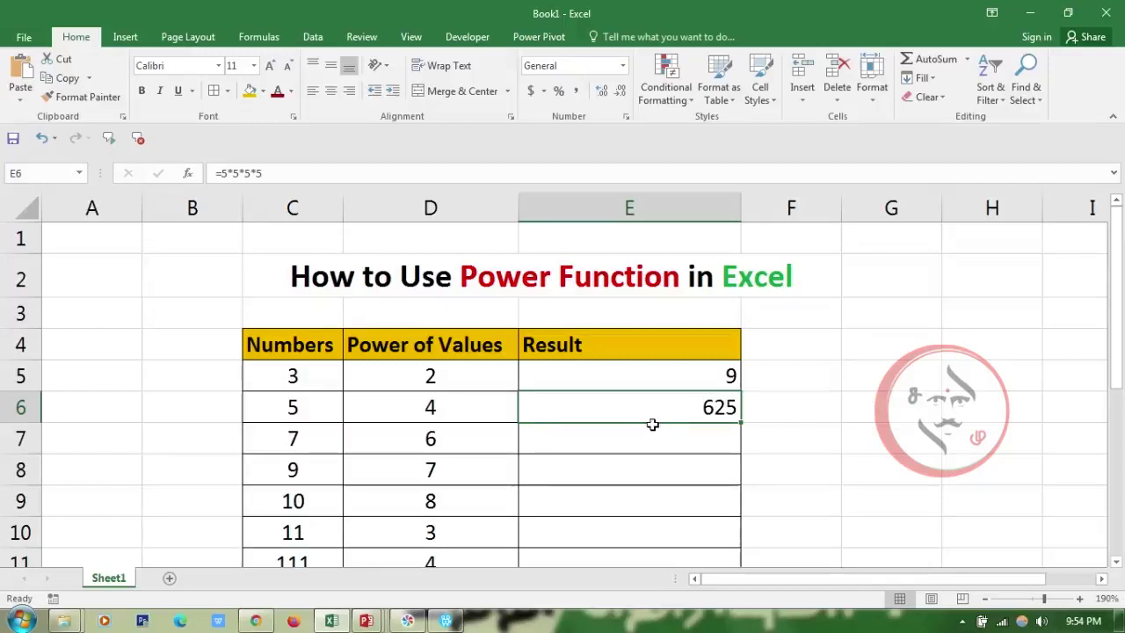
Enter =POWER(11,5) in D17, which returns 161051.
scroll(719, 512, "down", 1)
scroll(500, 409, "down", 3)
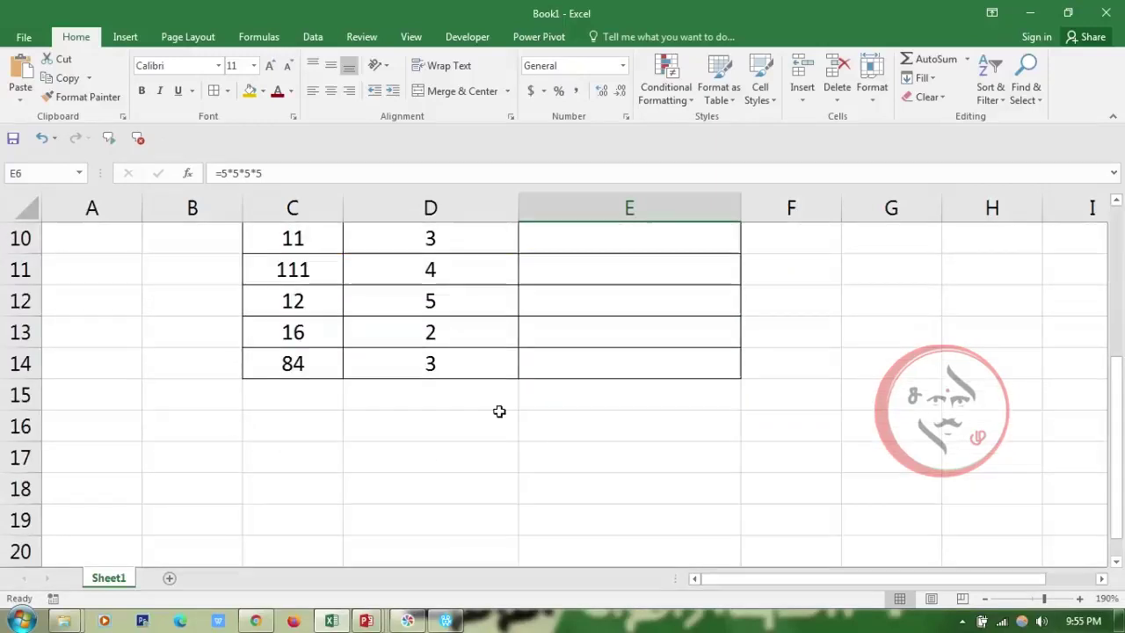
scroll(452, 422, "down", 1)
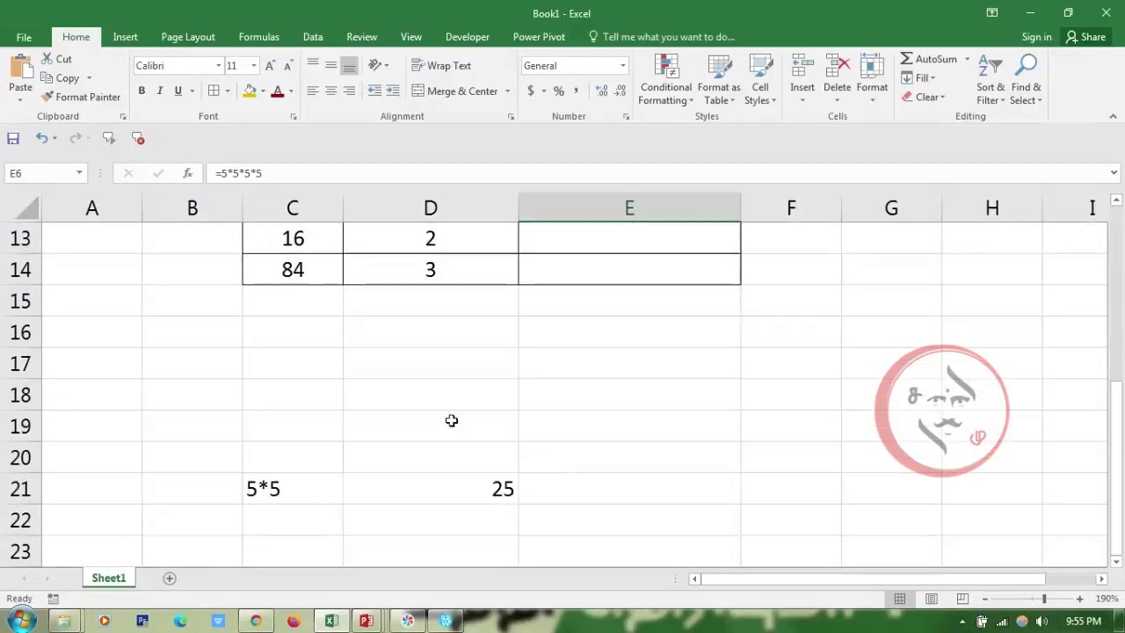
left_click(392, 365)
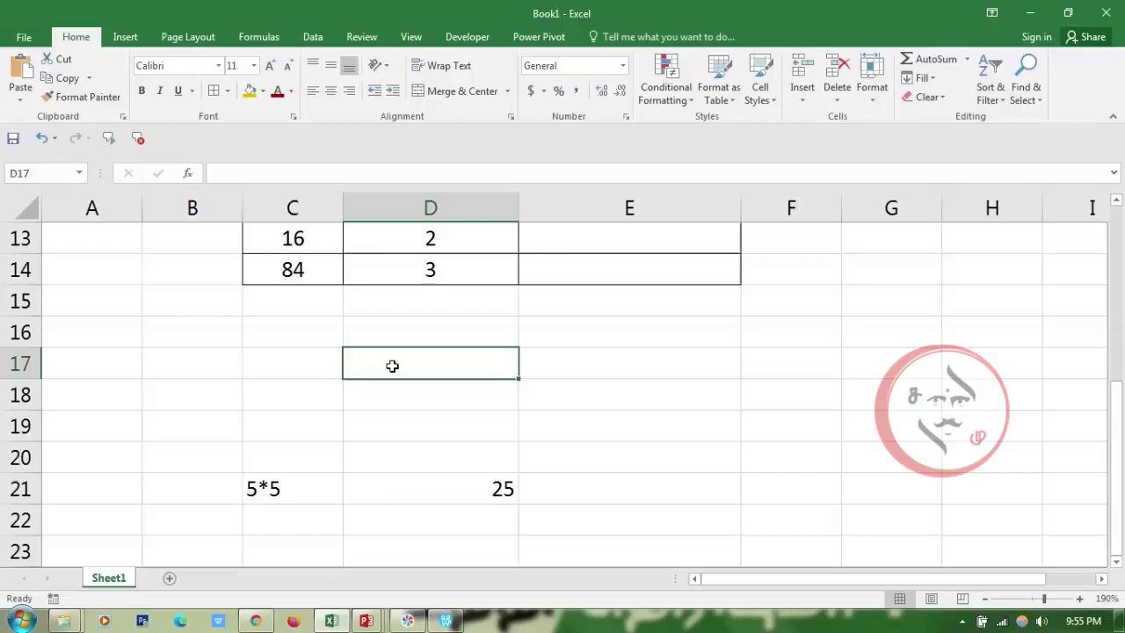
double_click(422, 376)
type("=")
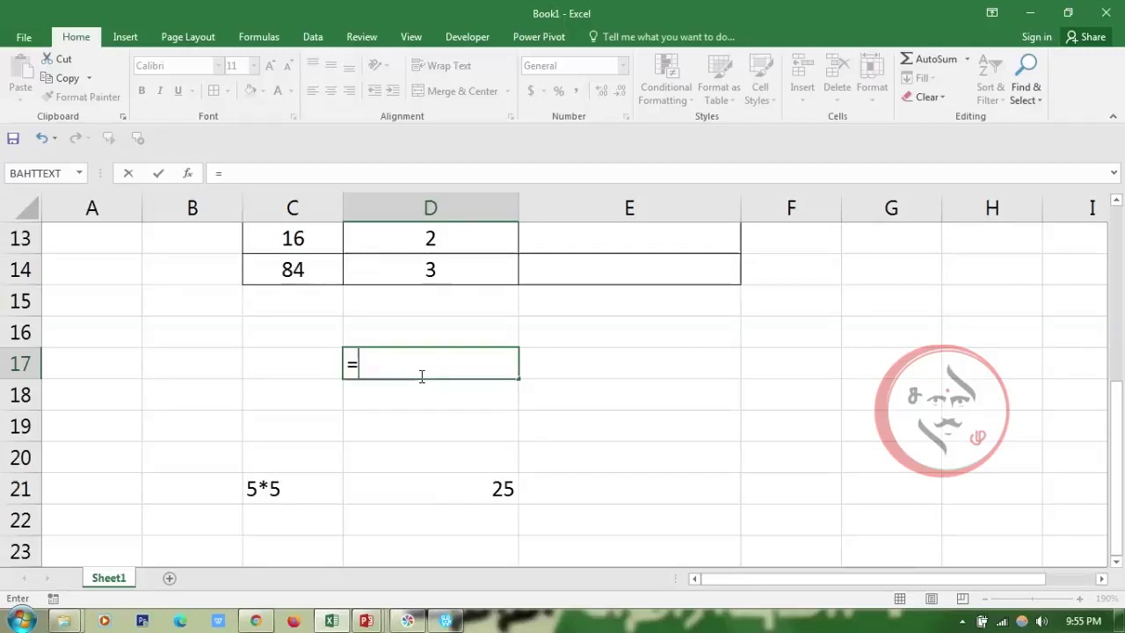
type("power")
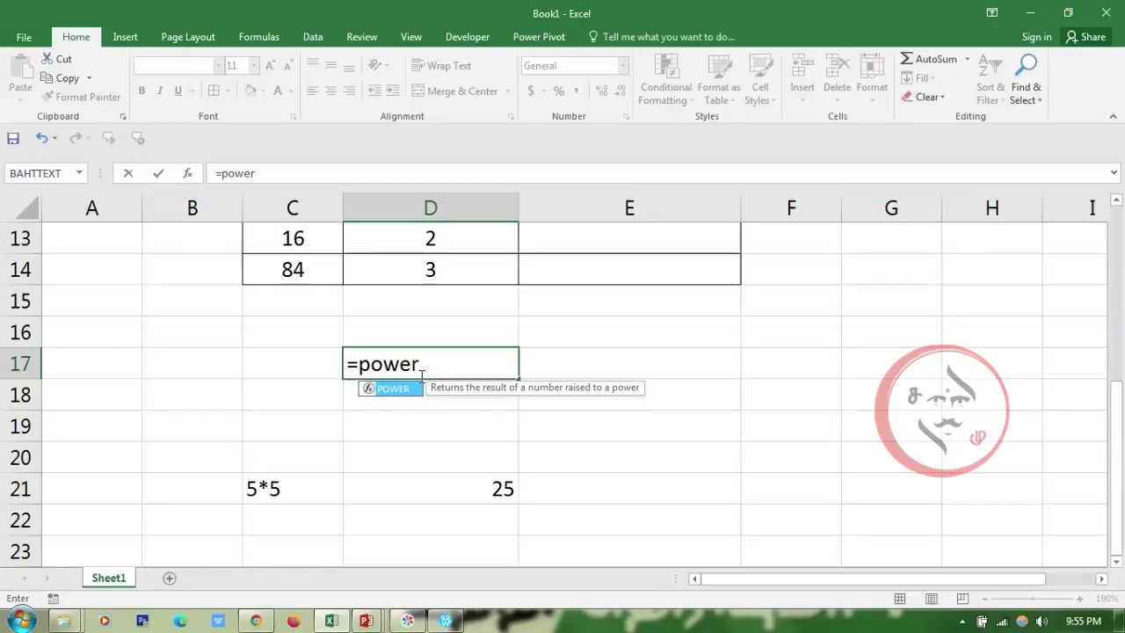
type("(")
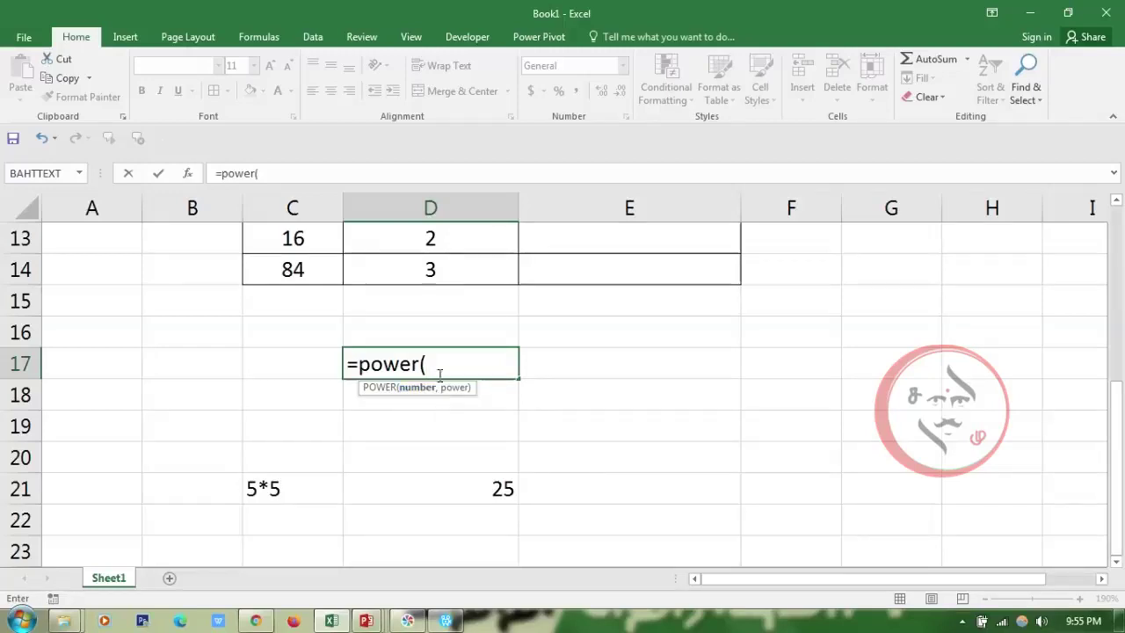
type("11,5")
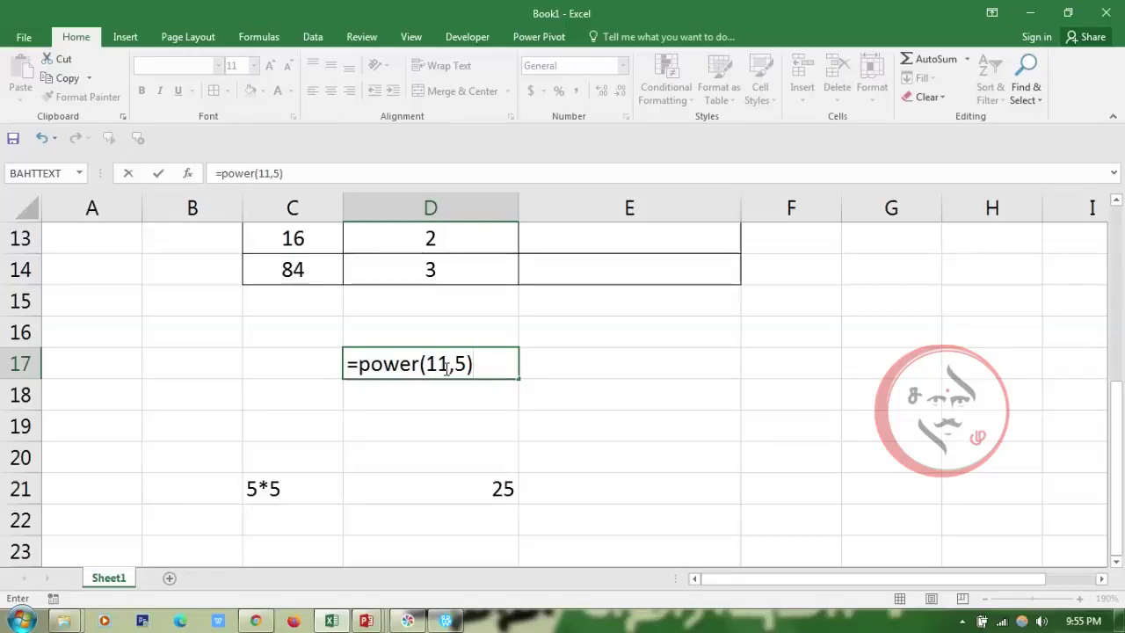
key("Return")
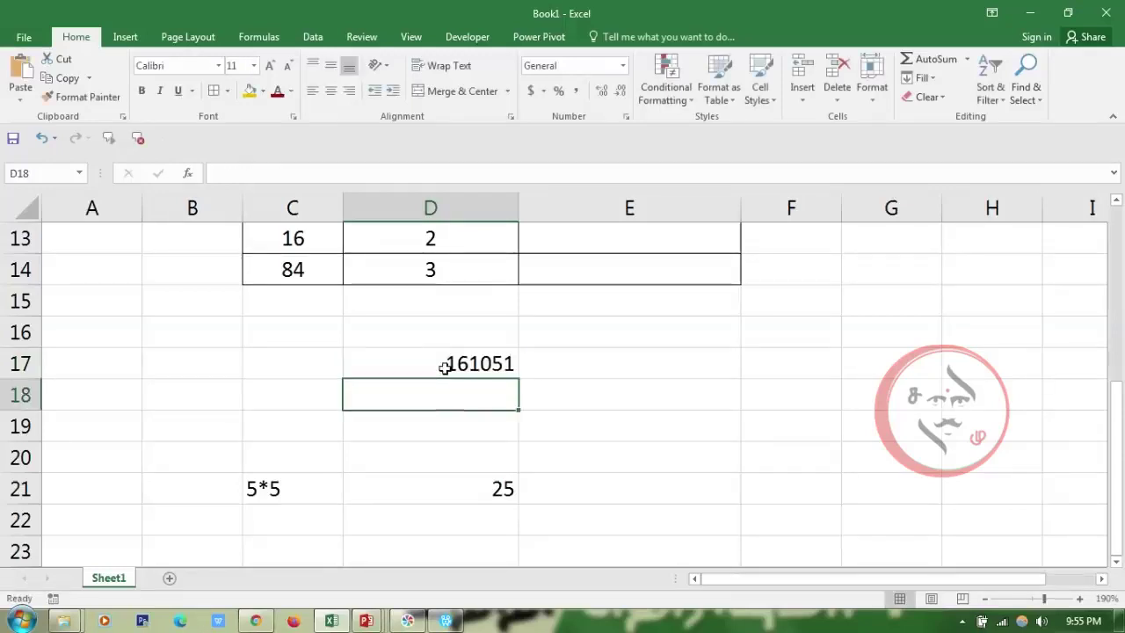
left_click(444, 365)
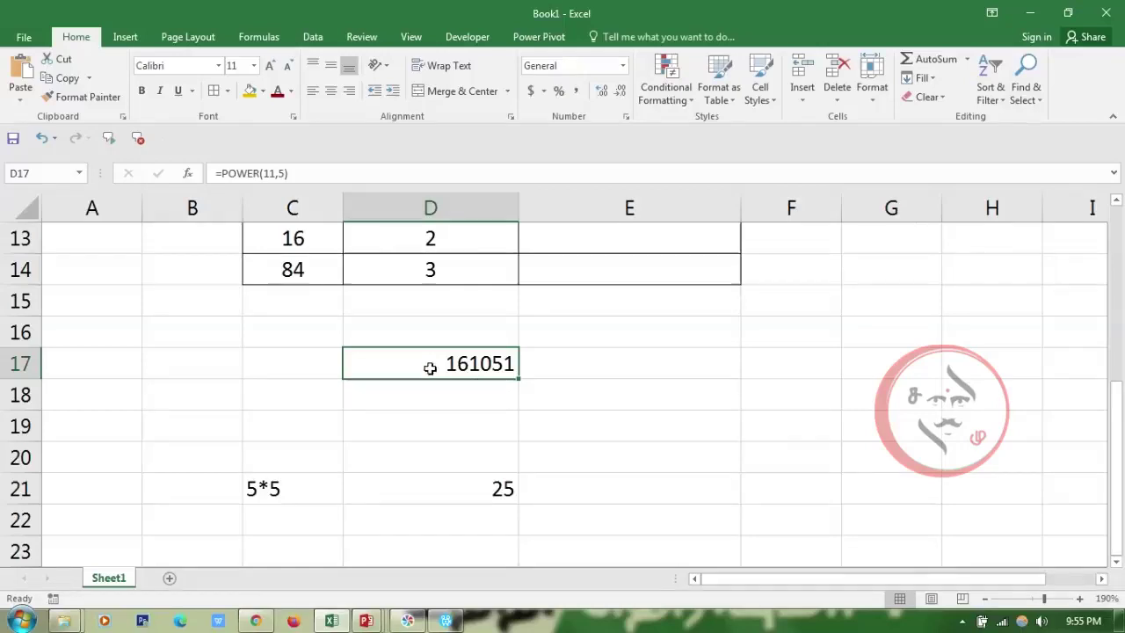
left_click(551, 362)
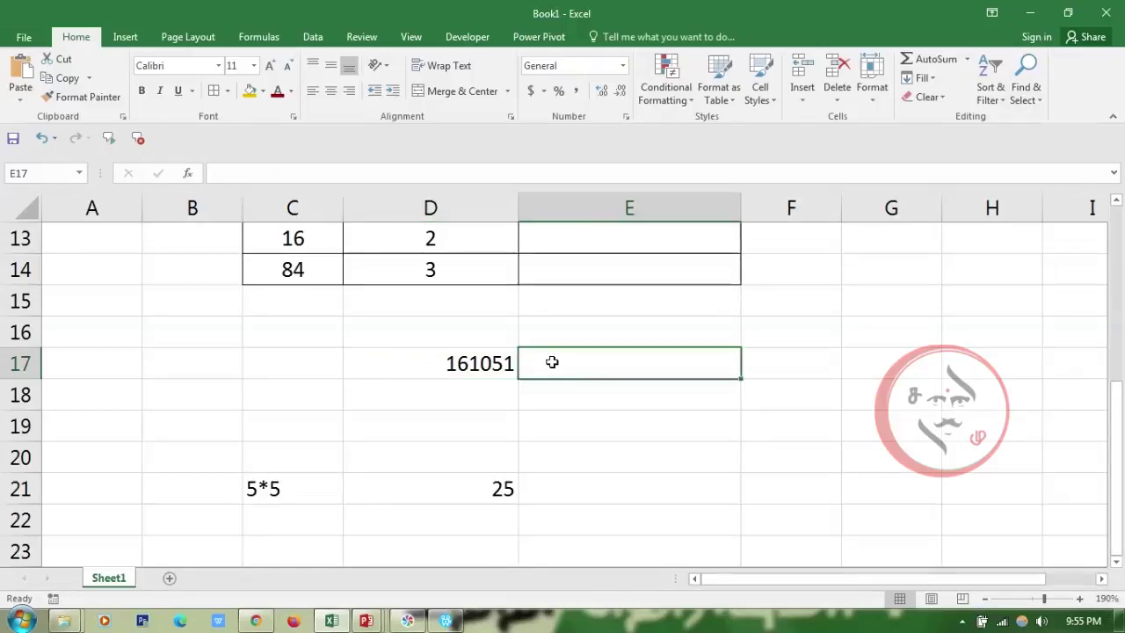
Enter =11*11*11*11*11 in E17 and confirm it also shows 161051.
type("=11*11")
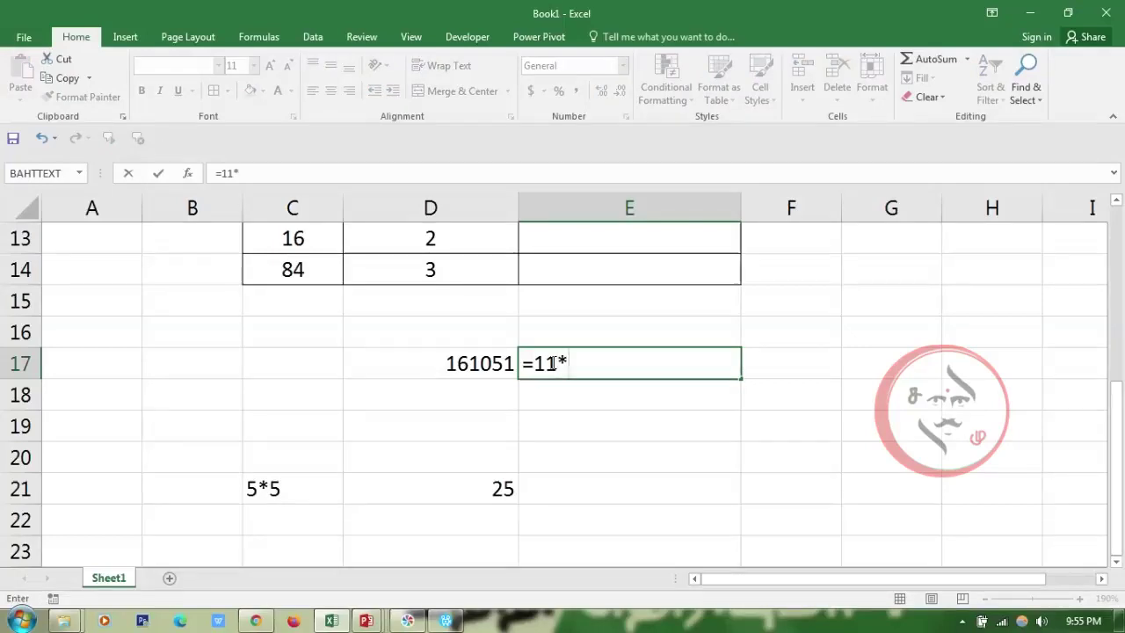
type("*11*1")
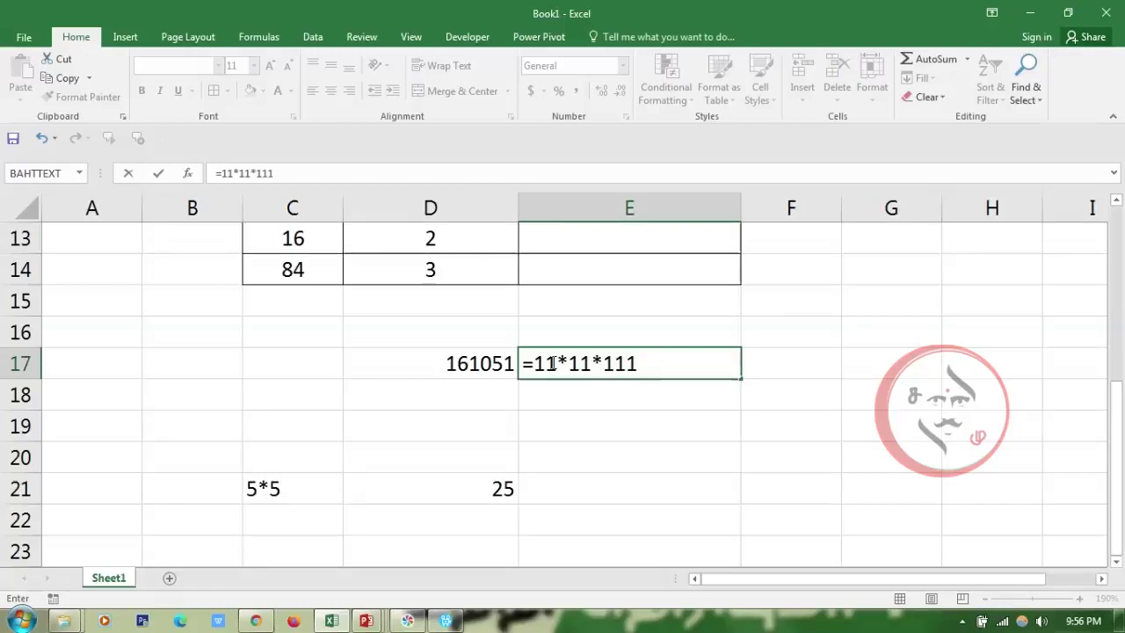
type("1*")
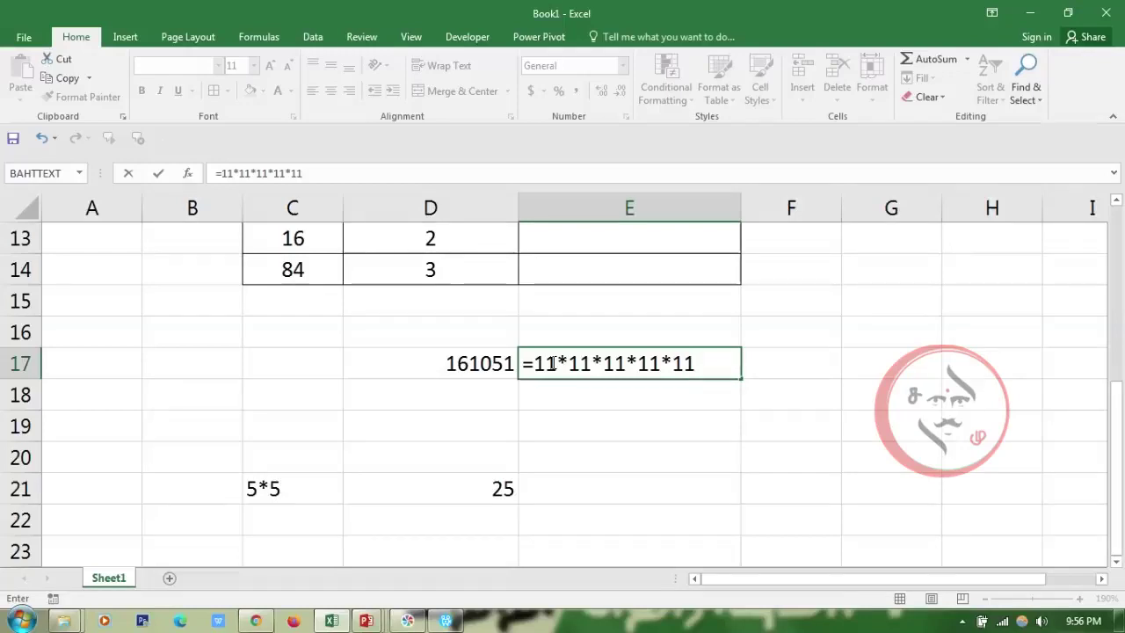
key("Return")
left_click(705, 352)
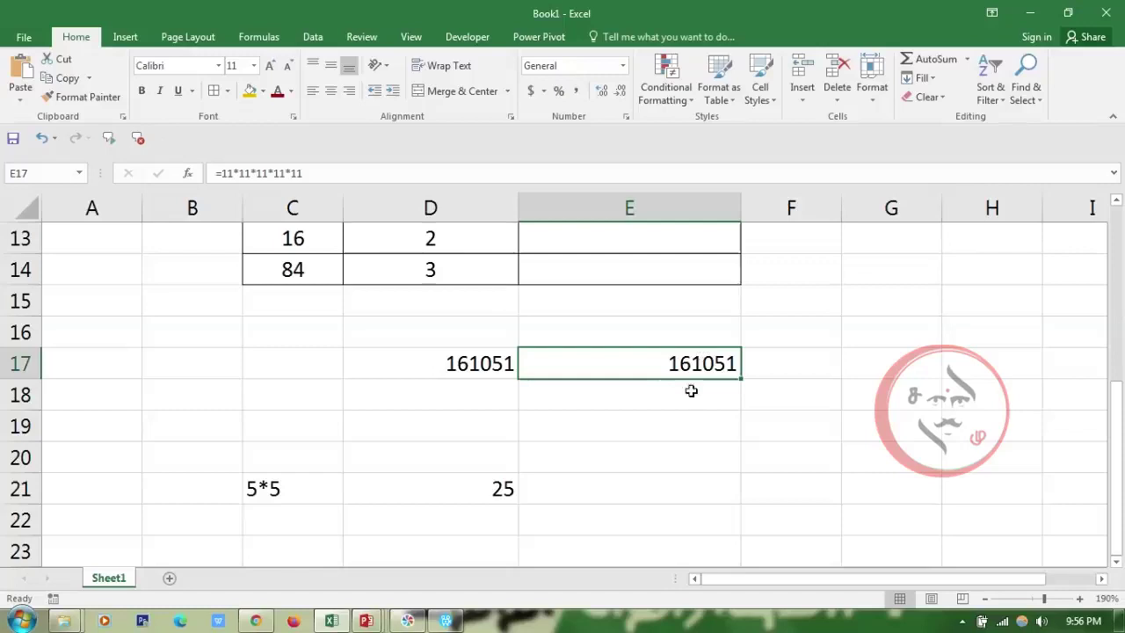
left_click(479, 365)
left_click(625, 364)
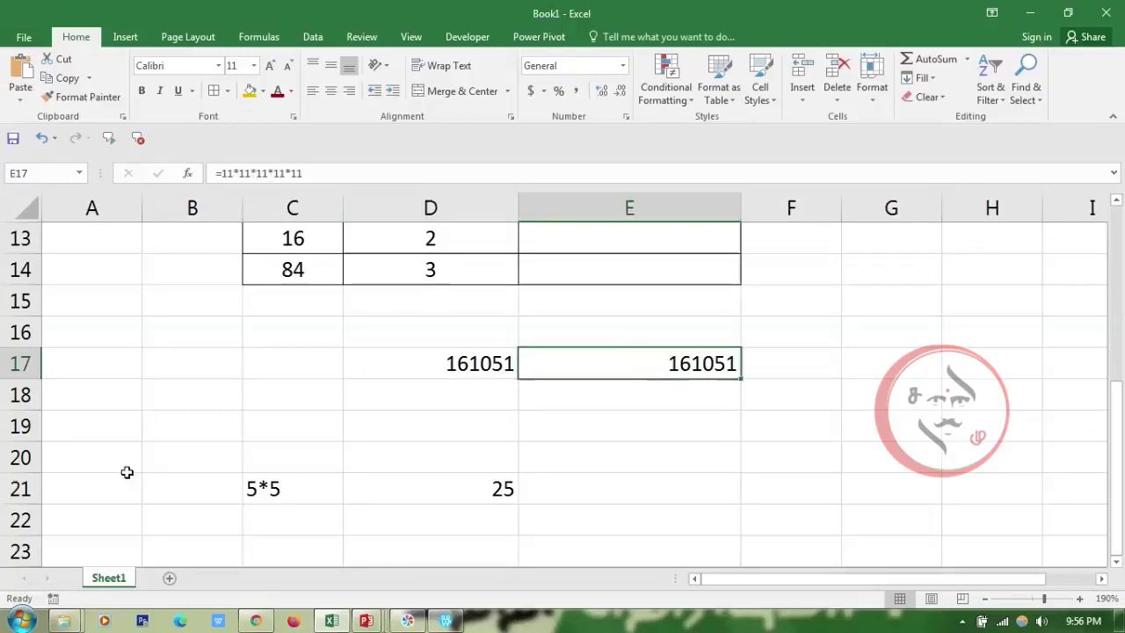
scroll(422, 430, "up", 2)
Erase the multiplication check formula from E17, leaving it empty.
scroll(364, 439, "up", 1)
scroll(356, 404, "up", 1)
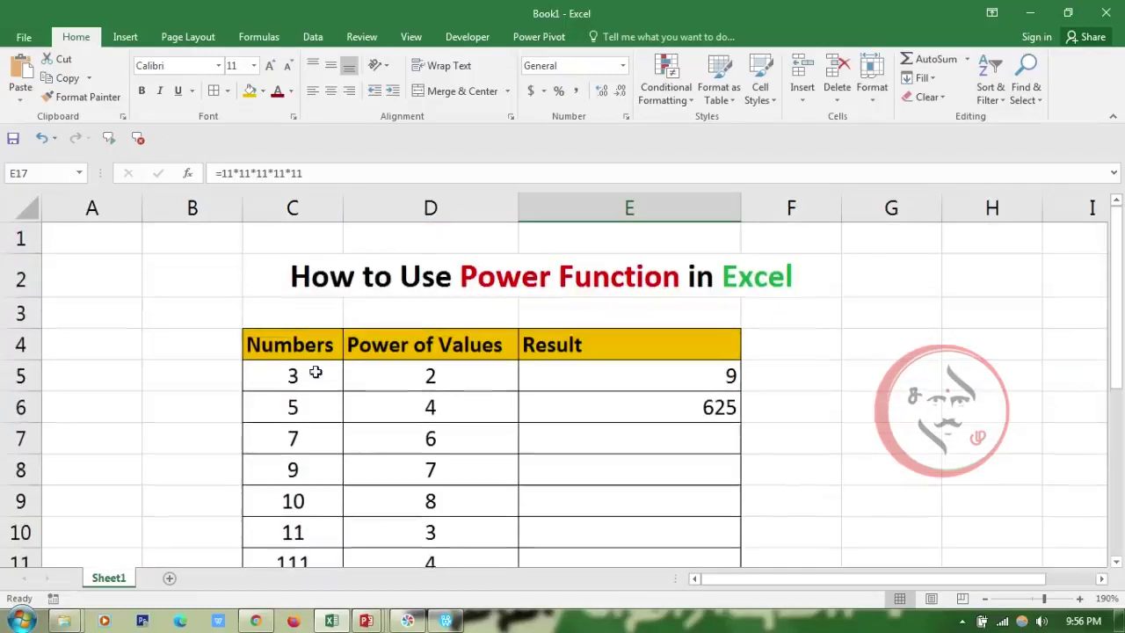
key("F2")
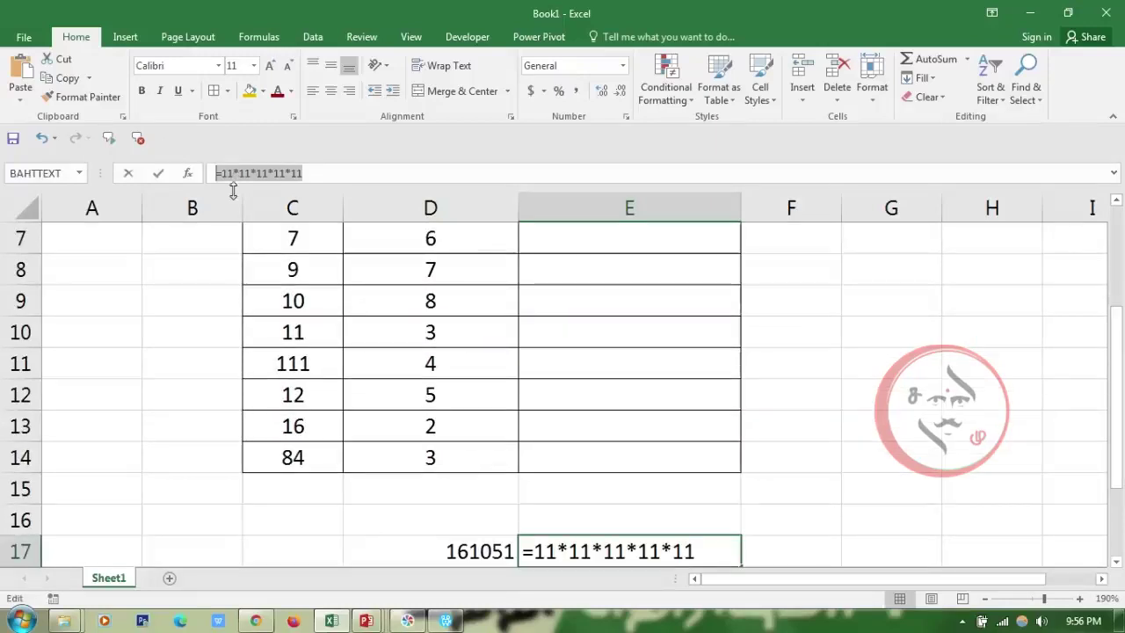
type("=")
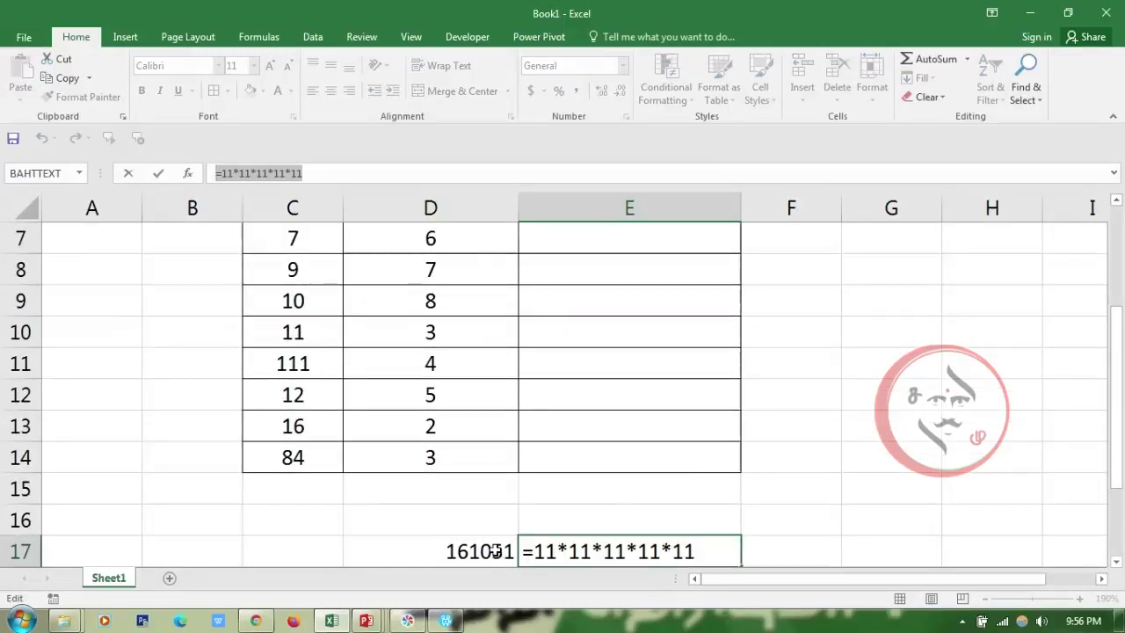
left_click(496, 551)
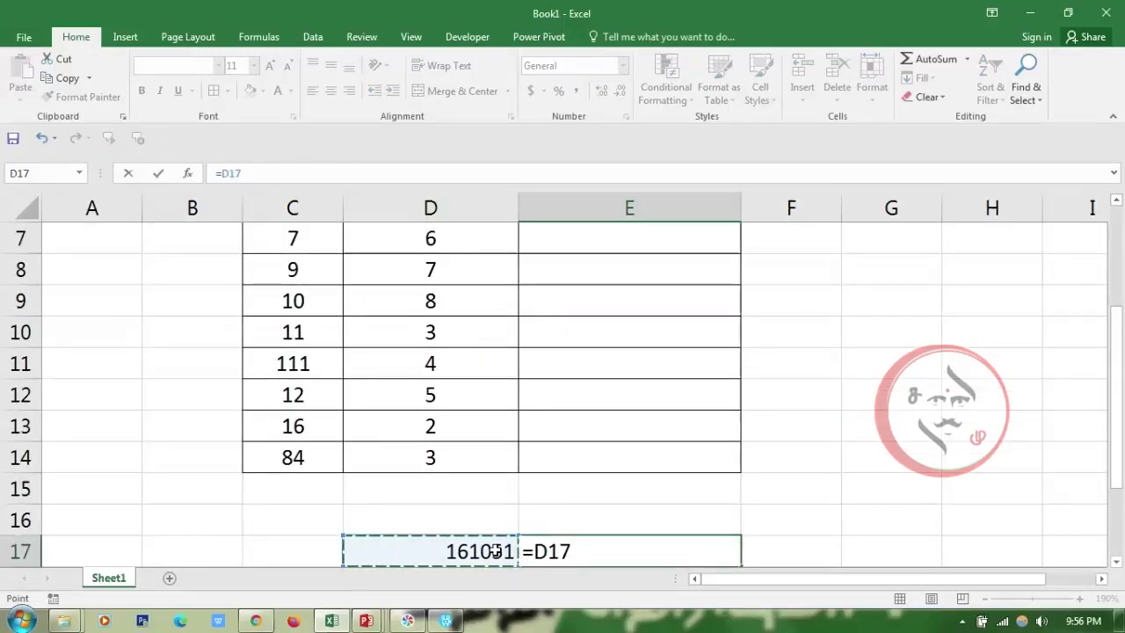
left_click(472, 36)
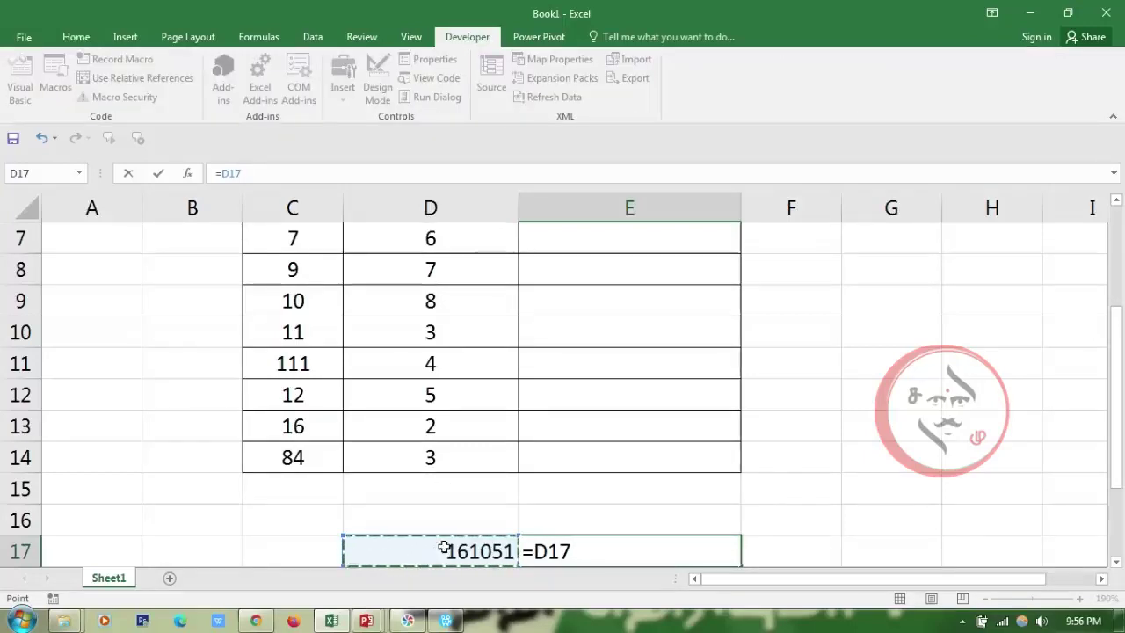
left_click(500, 529)
left_click(623, 518)
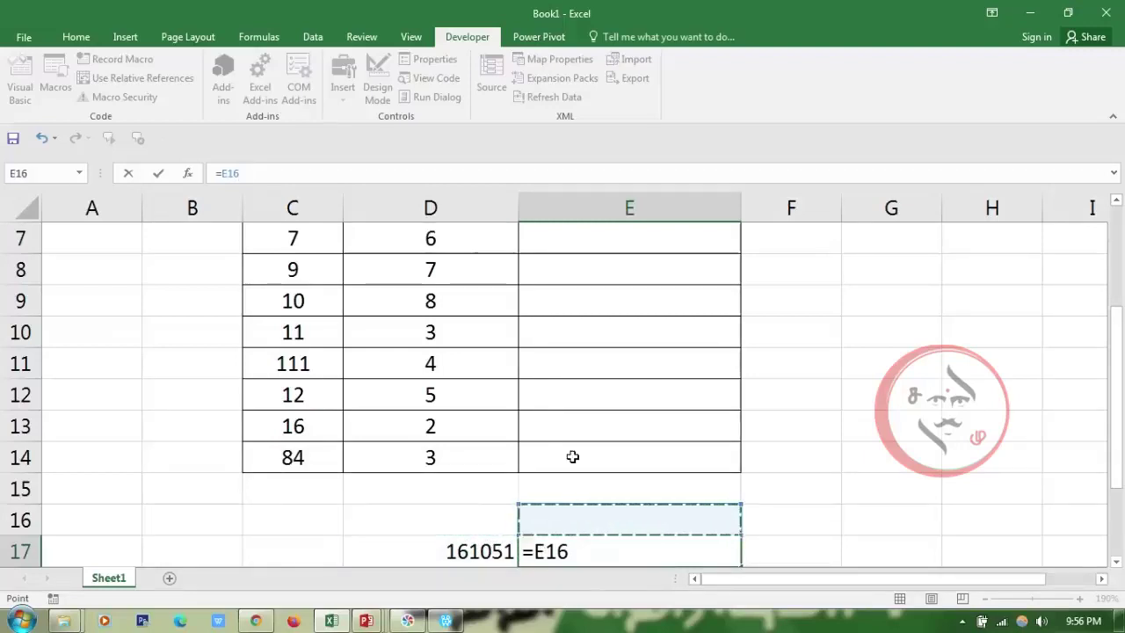
left_click(795, 429)
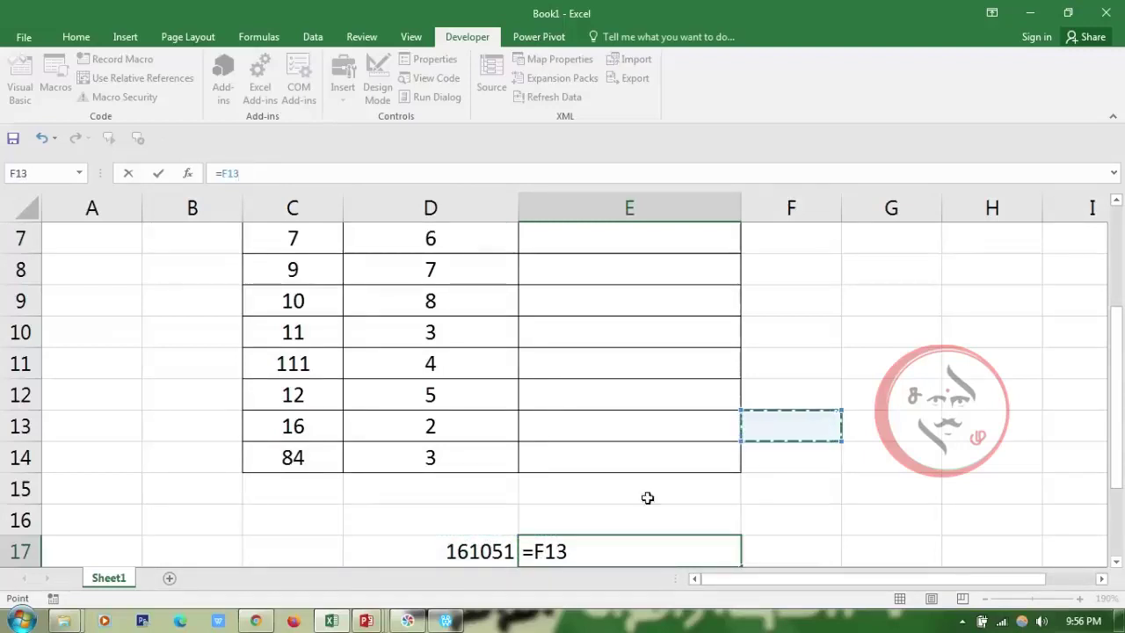
key("BackSpace")
key("BackSpace")
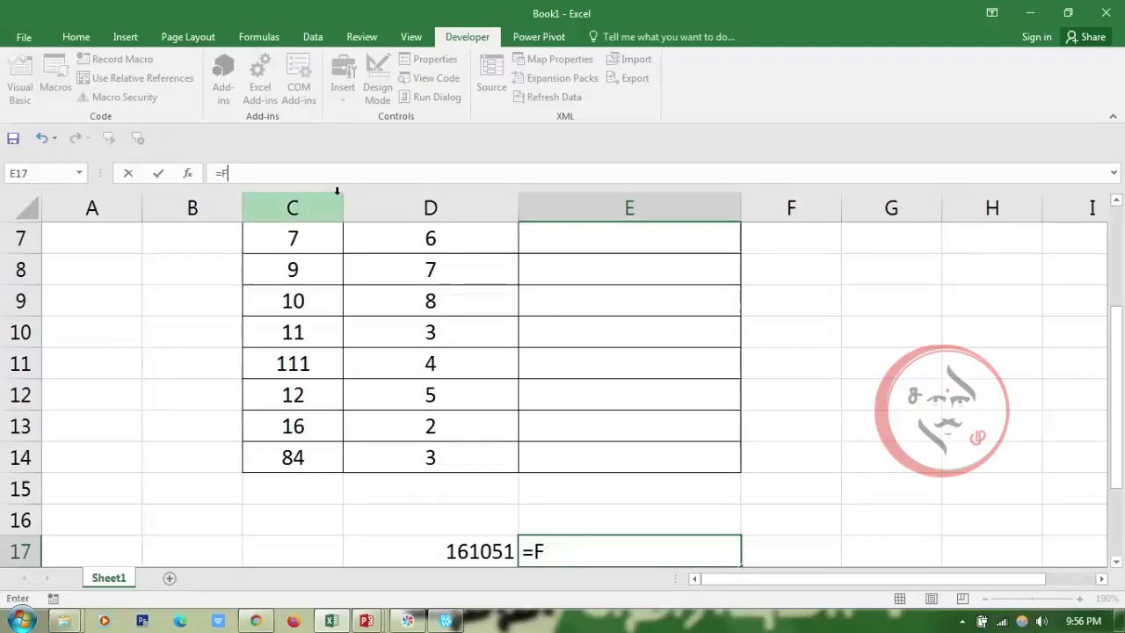
key("BackSpace")
key("BackSpace")
left_click(848, 428)
Delete the 9 and 625 results from E5:E6.
scroll(711, 491, "up", 2)
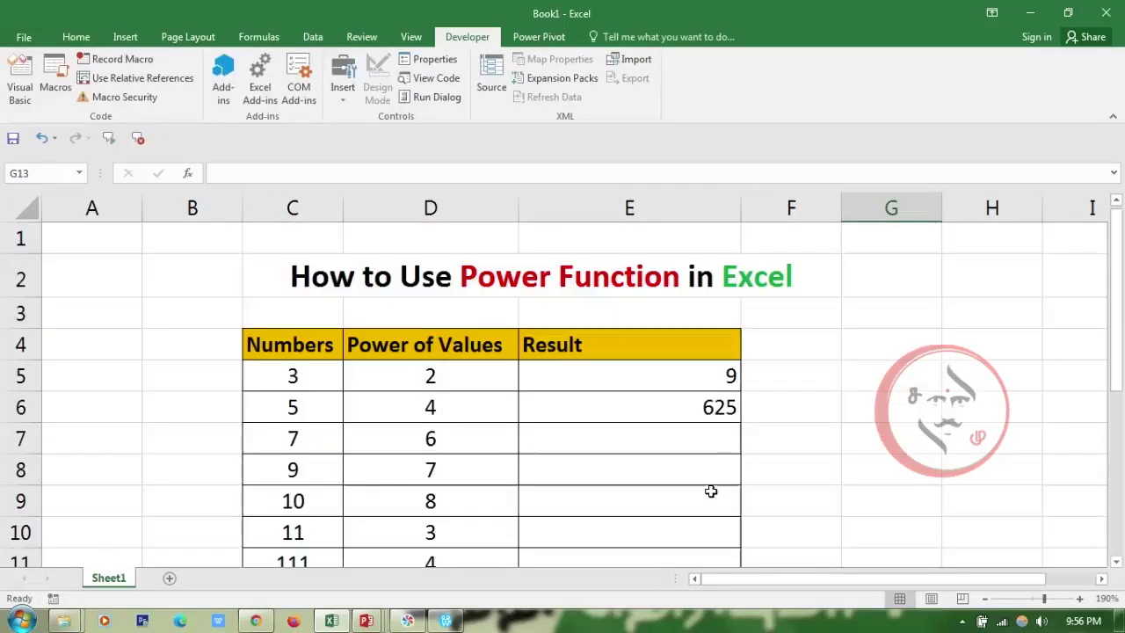
left_click_drag(678, 387, 686, 417)
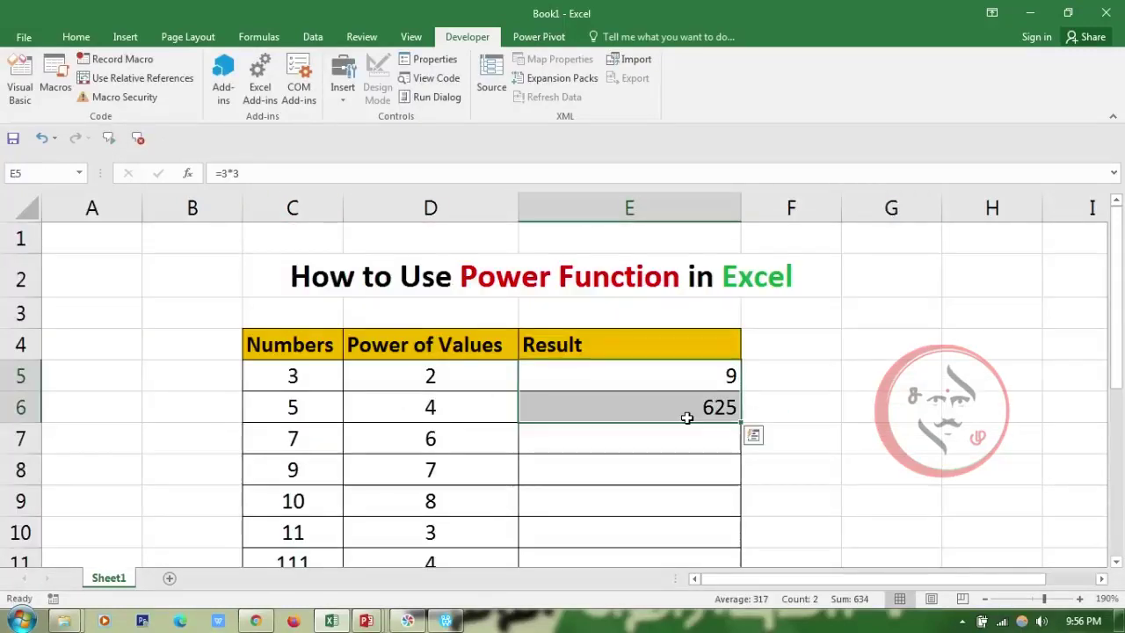
key("Delete")
scroll(316, 370, "down", 1)
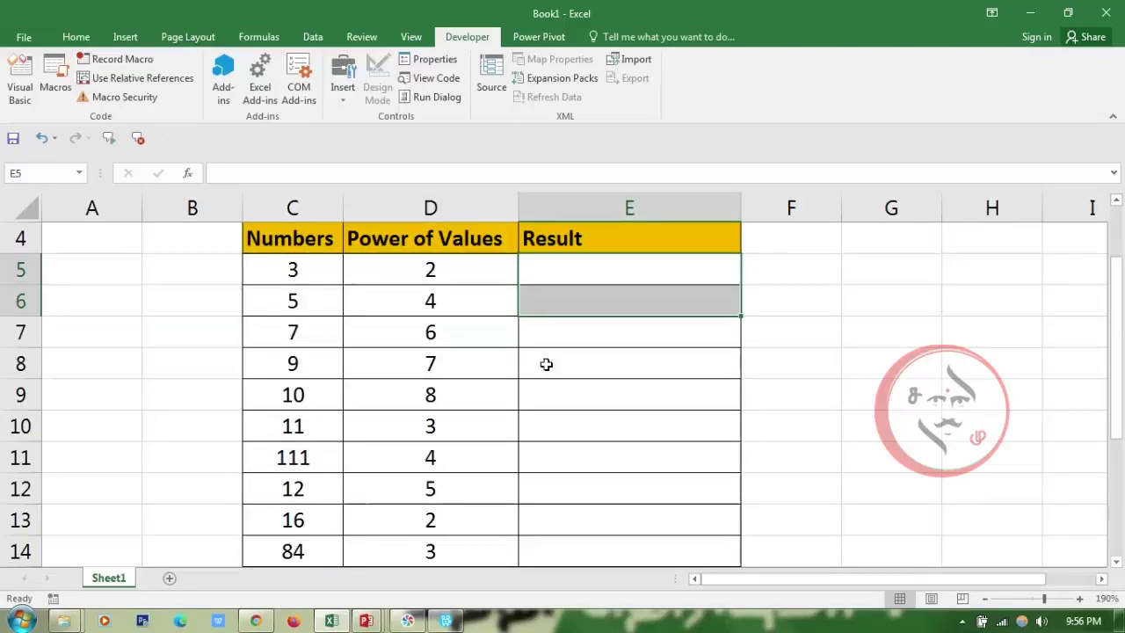
left_click(582, 272)
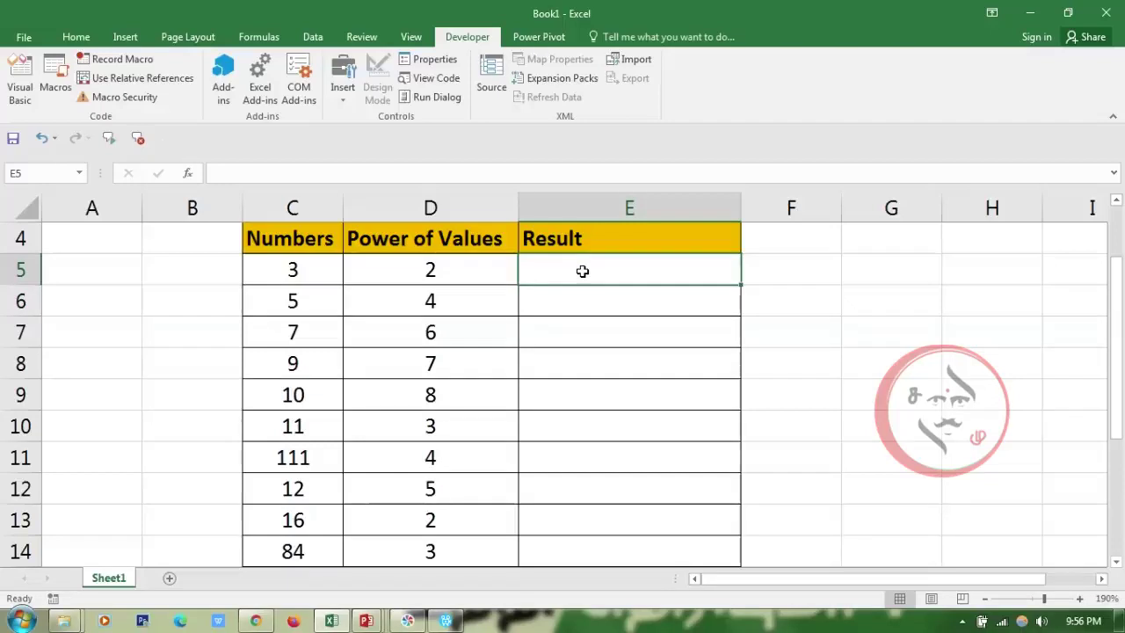
Enter =POWER(C5,D5) in E5, raising 3 to the 2nd to show 9.
type("=")
key("BackSpace")
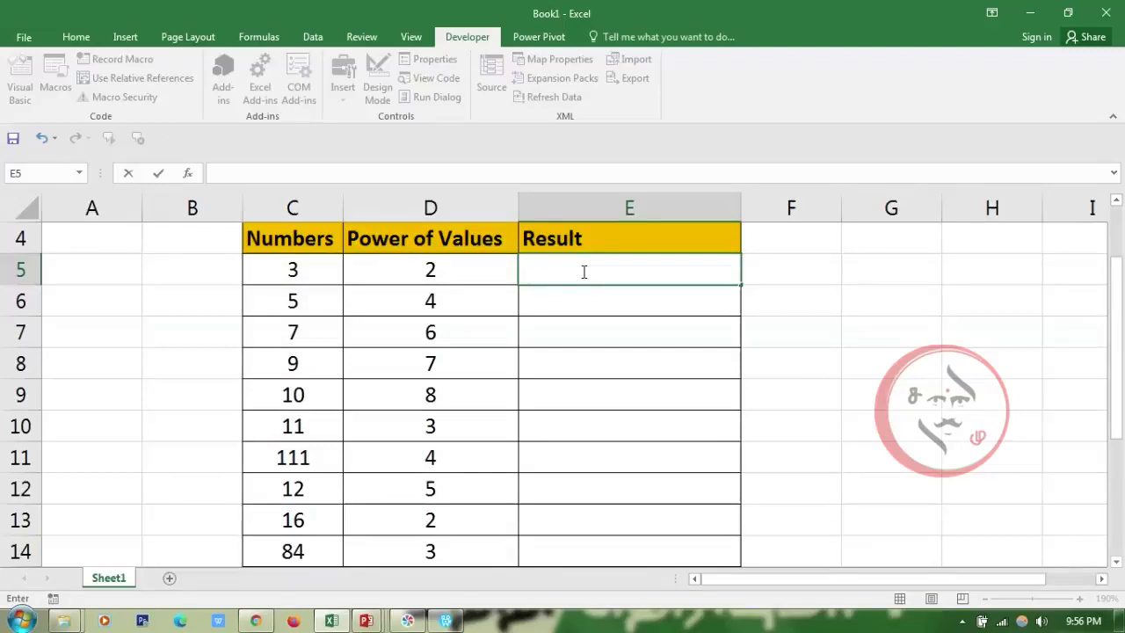
type("=powe")
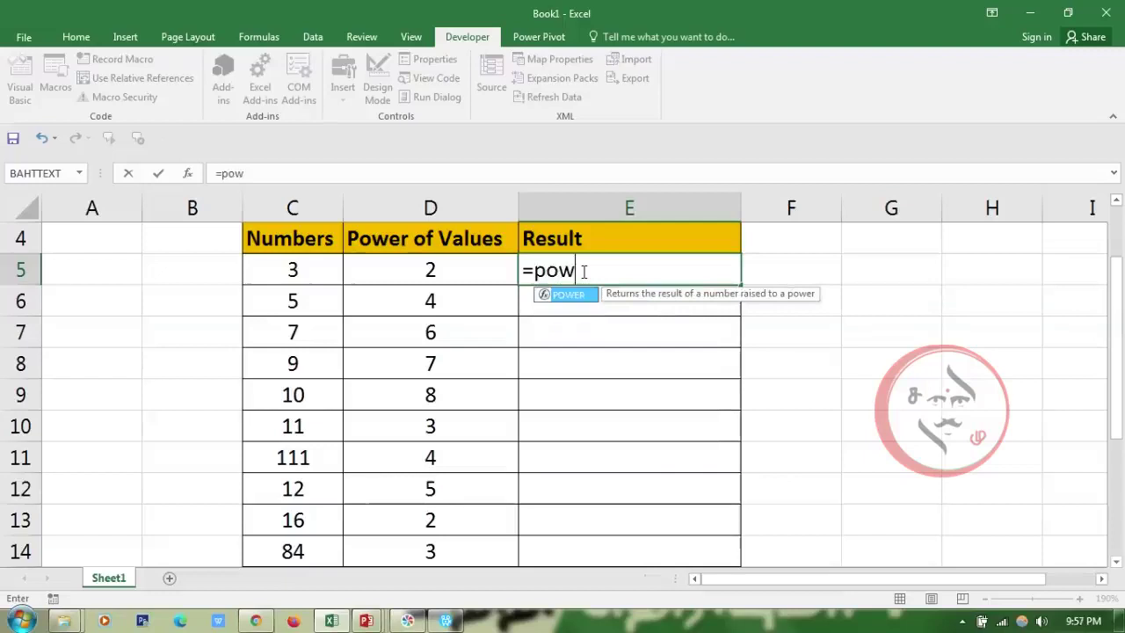
type("r(")
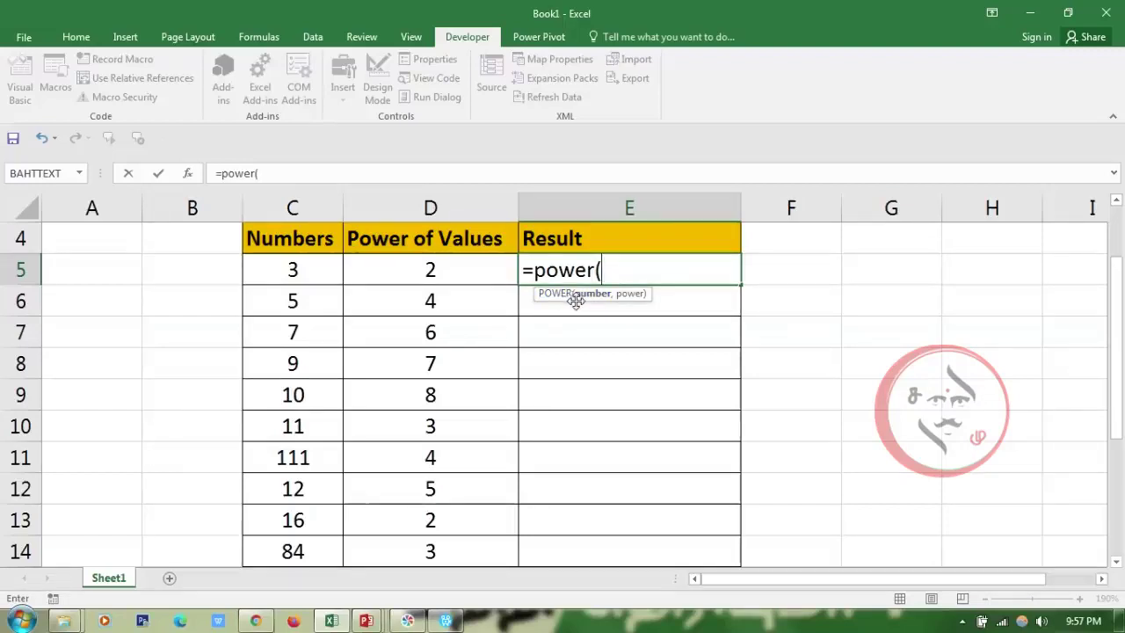
left_click(305, 270)
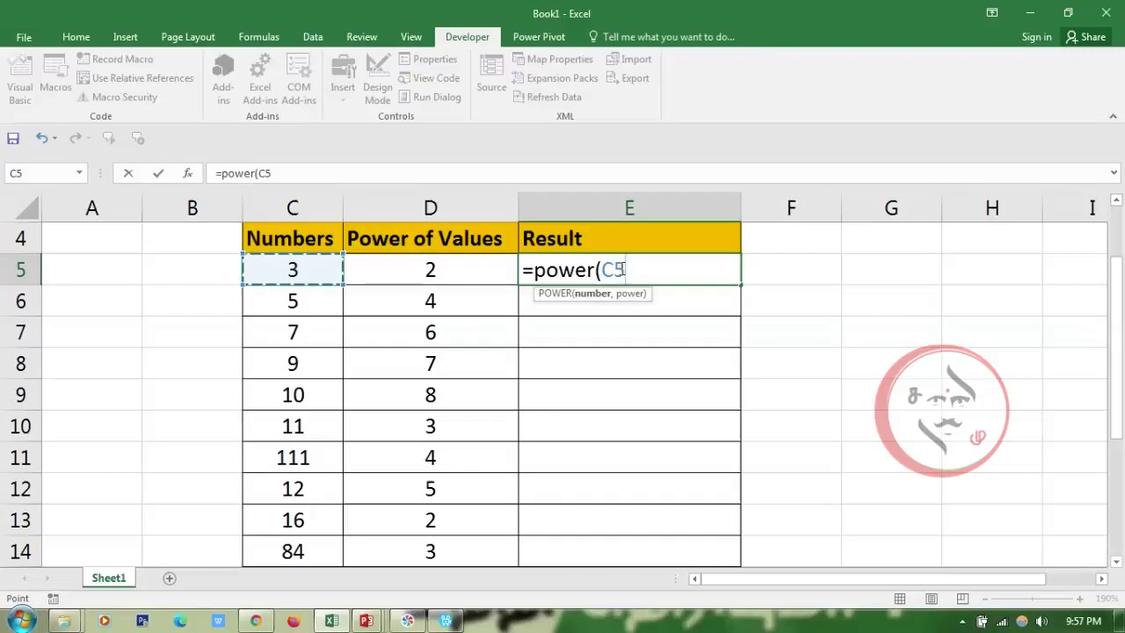
type(",")
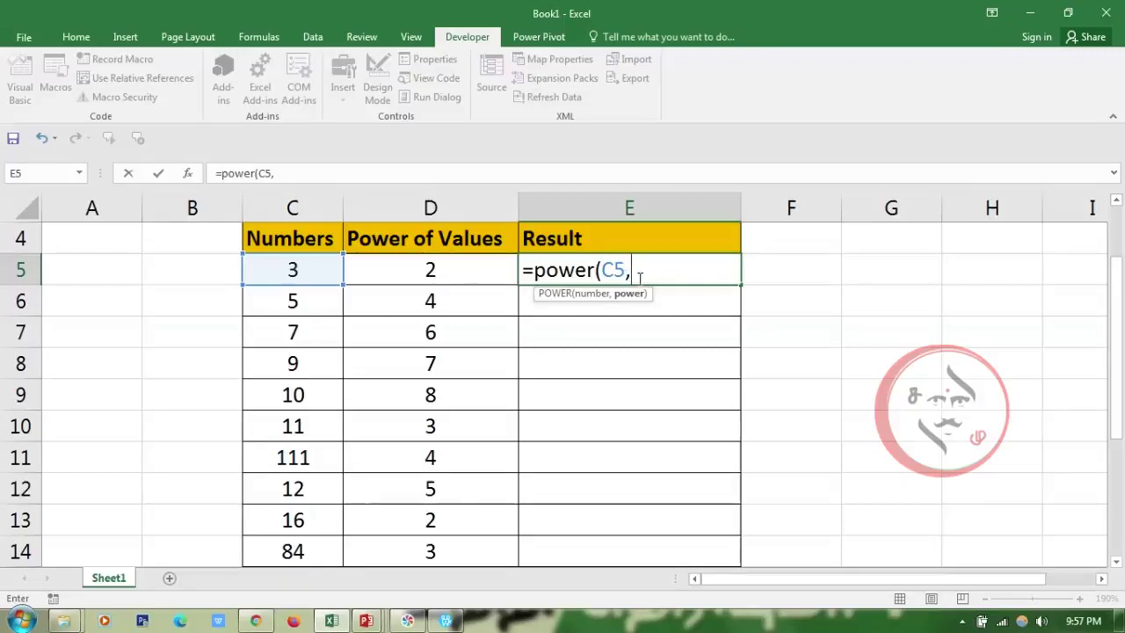
left_click(429, 271)
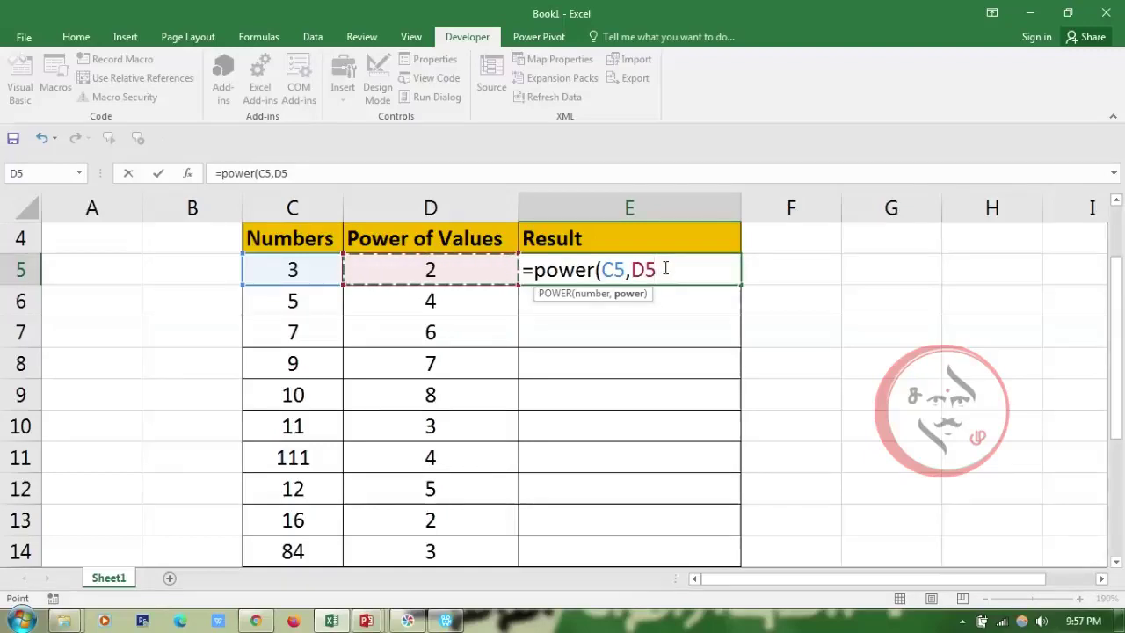
type(")")
left_click(665, 269)
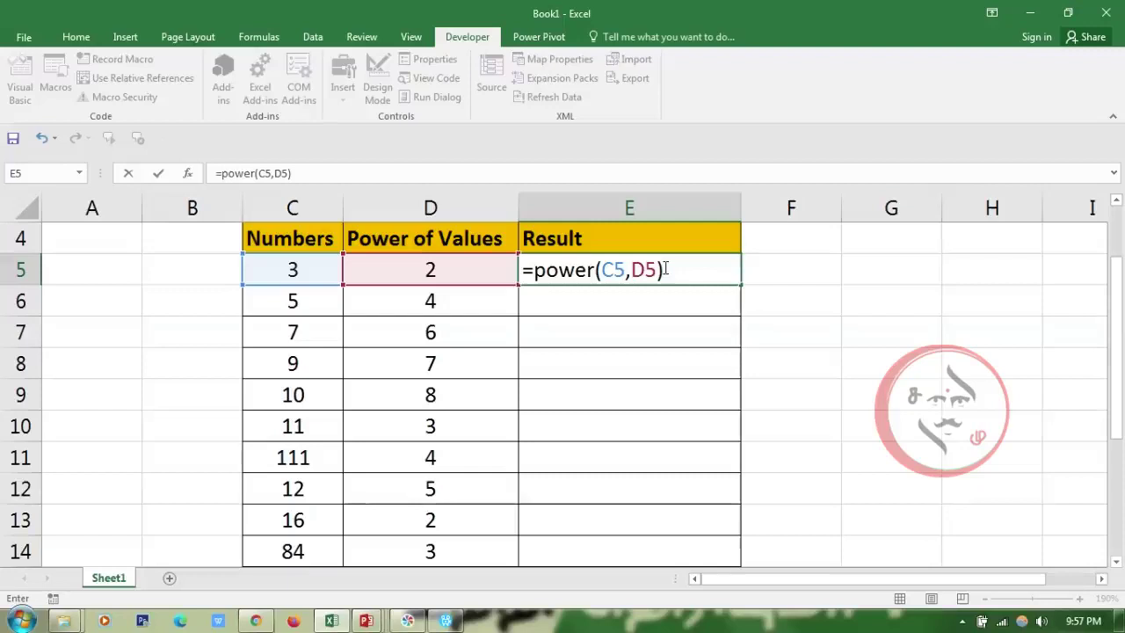
key("Return")
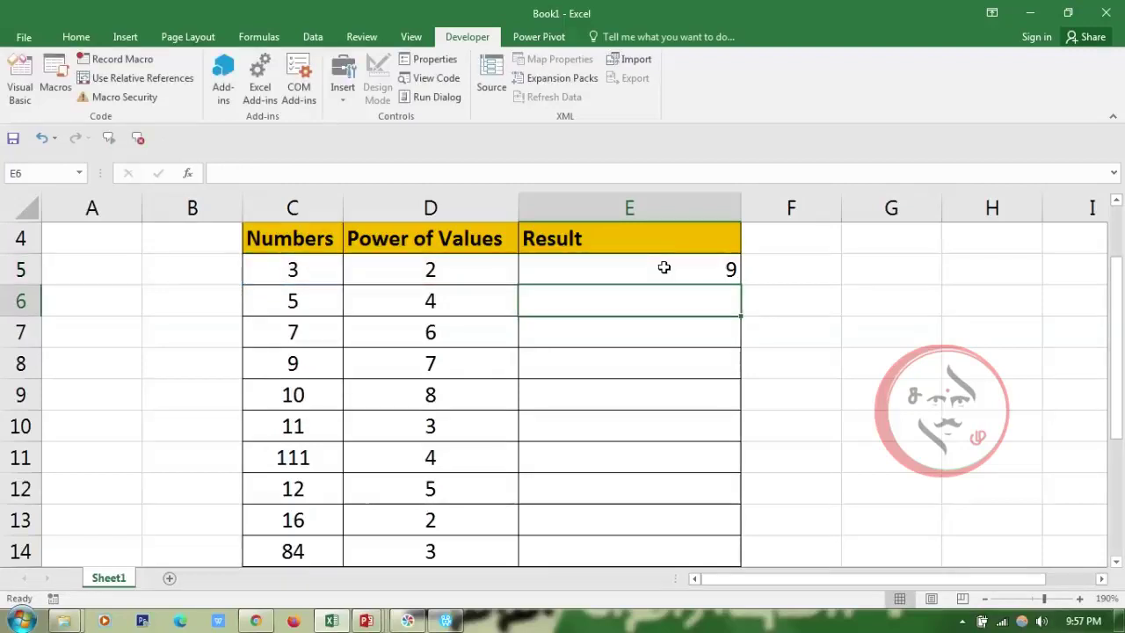
Fill =POWER(C5,D5) from E5 down to E14, giving results like 1331 and 592704.
left_click(663, 267)
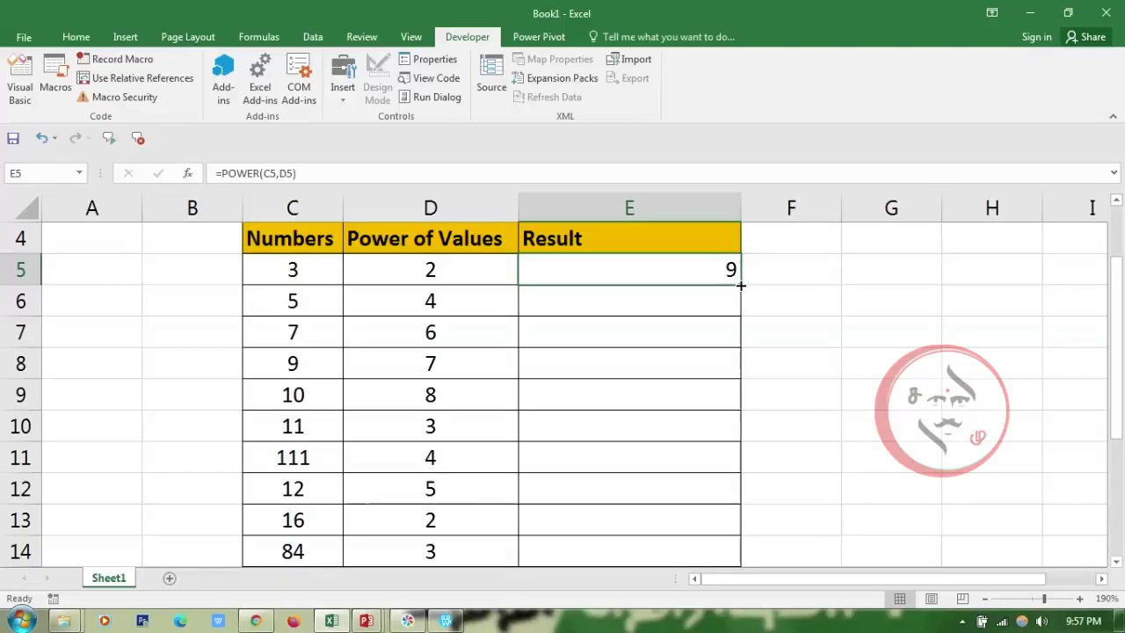
left_click_drag(741, 286, 740, 541)
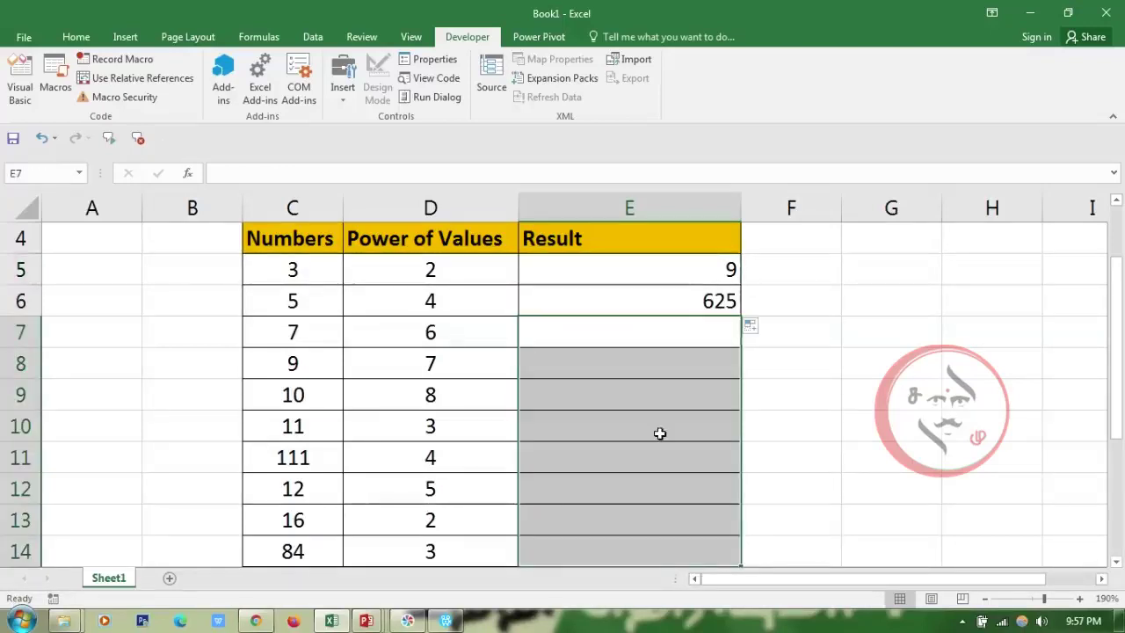
left_click(803, 404)
left_click_drag(726, 268, 740, 560)
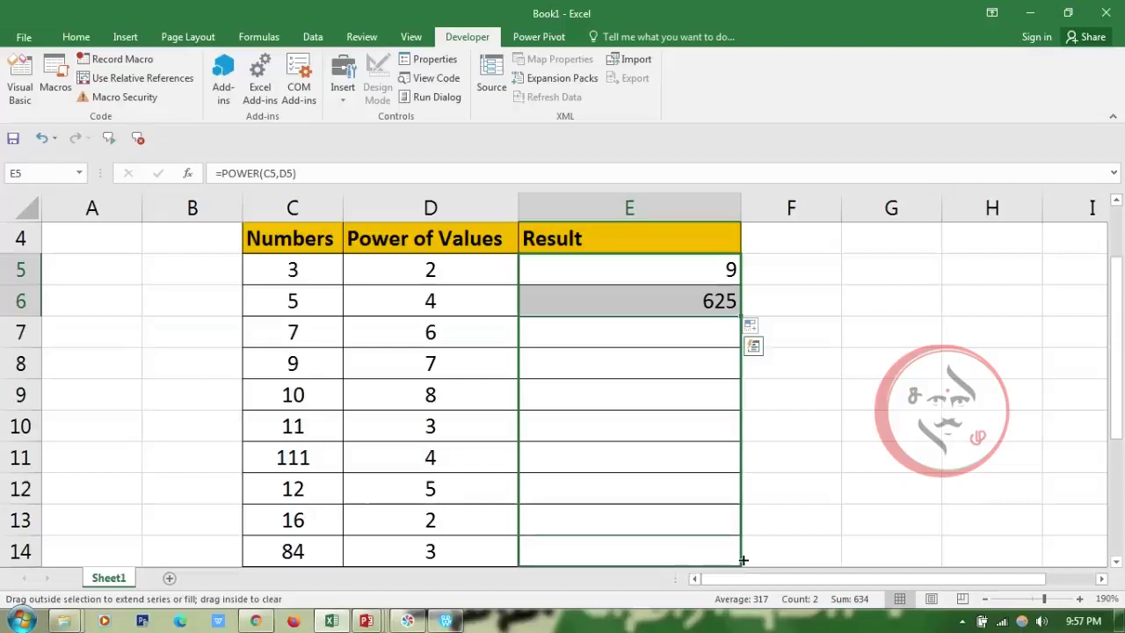
scroll(812, 522, "down", 2)
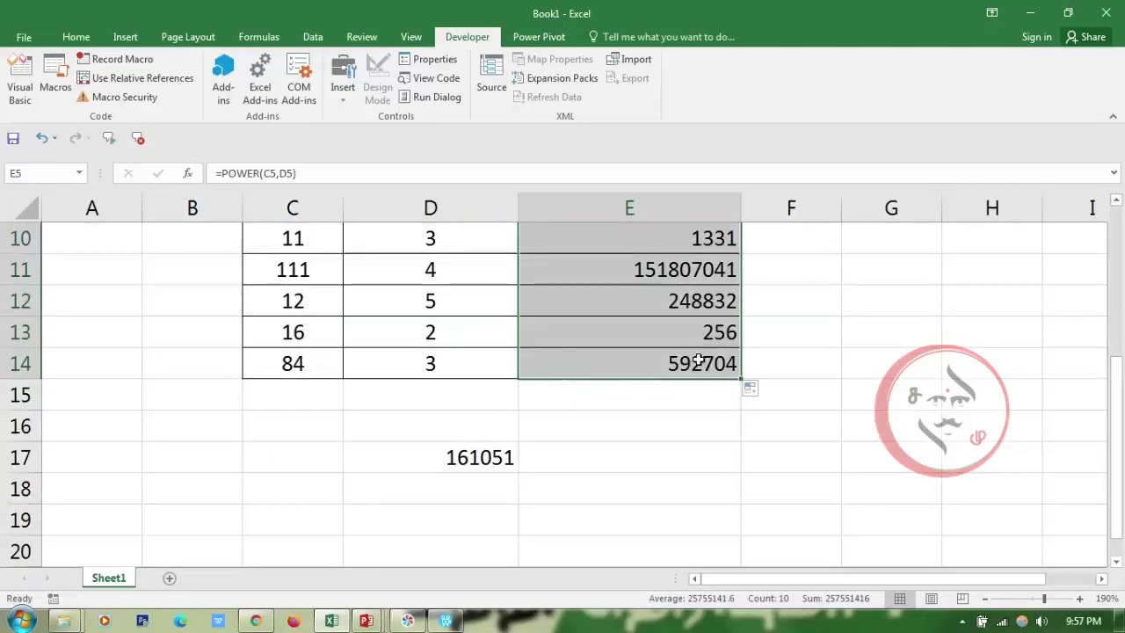